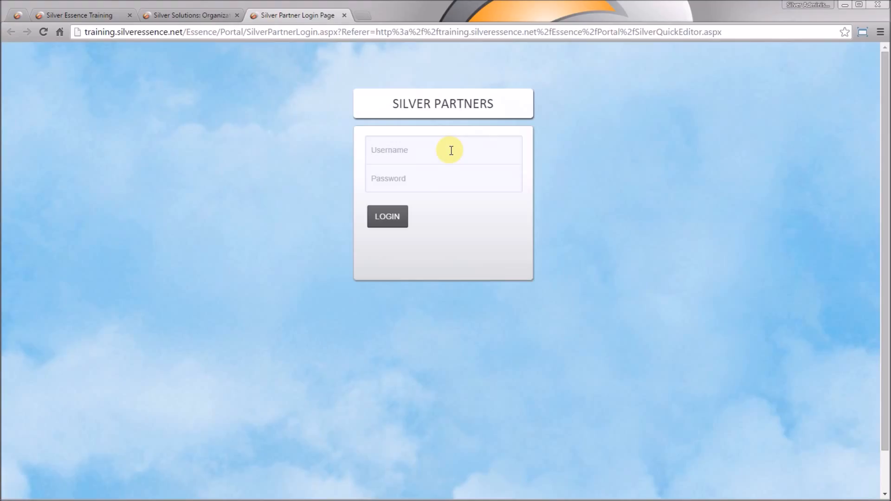
# - Log in to the Silver Partners portal with the username OnlineBoarding and the account password
pyautogui.write('ding')
pyautogui.press('Tab')
pyautogui.write('••••••••')
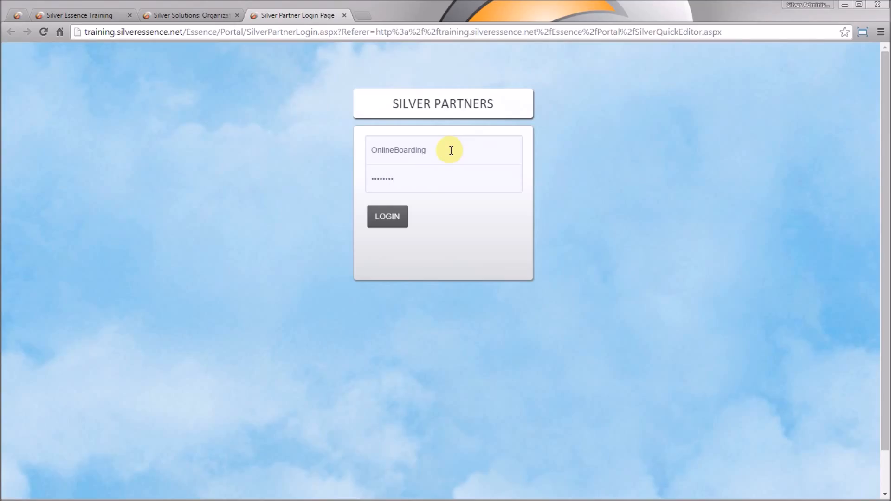
pyautogui.click(389, 216)
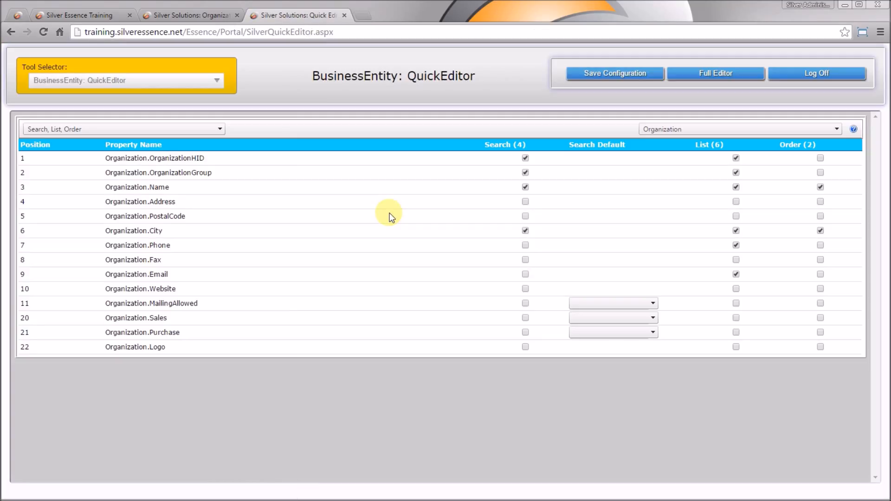
# - Switch the active tool to the BaseEntity: QuickEditor
pyautogui.click(188, 84)
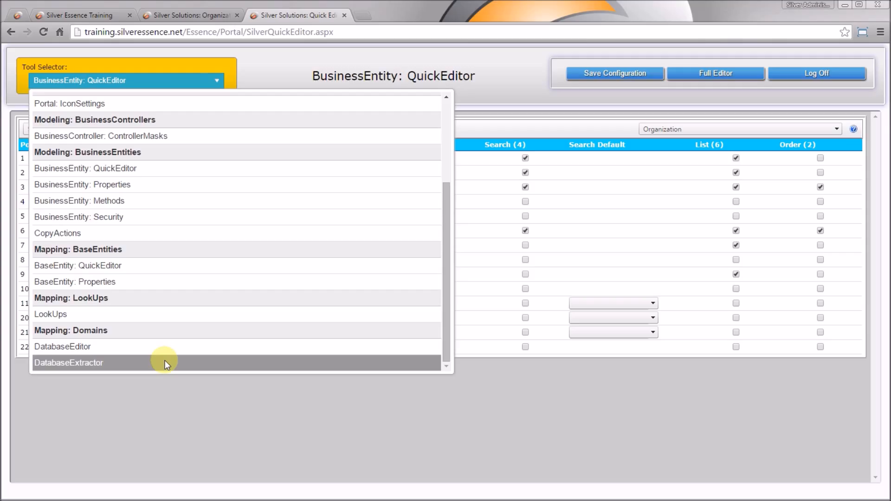
pyautogui.click(168, 264)
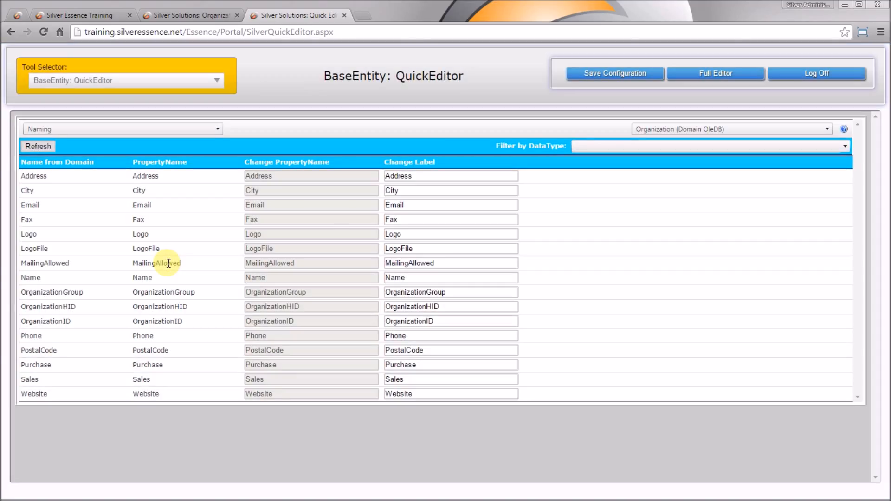
pyautogui.click(648, 132)
pyautogui.click(158, 14)
pyautogui.click(603, 222)
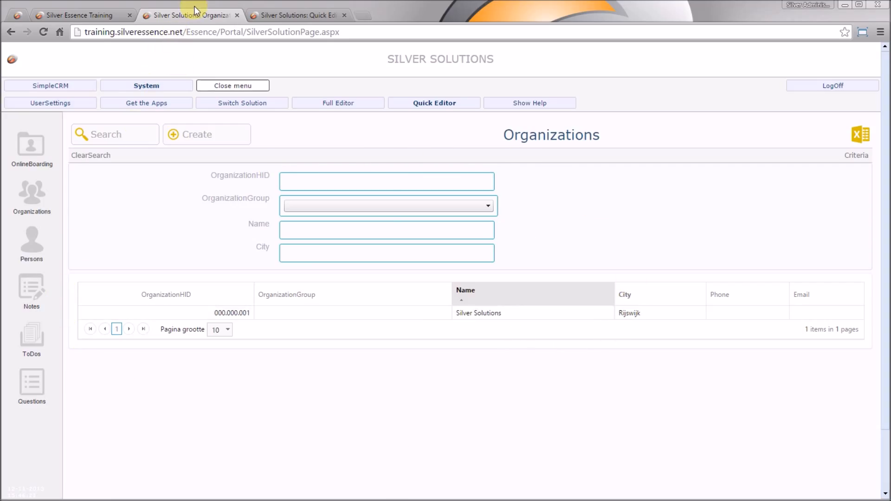
pyautogui.click(292, 14)
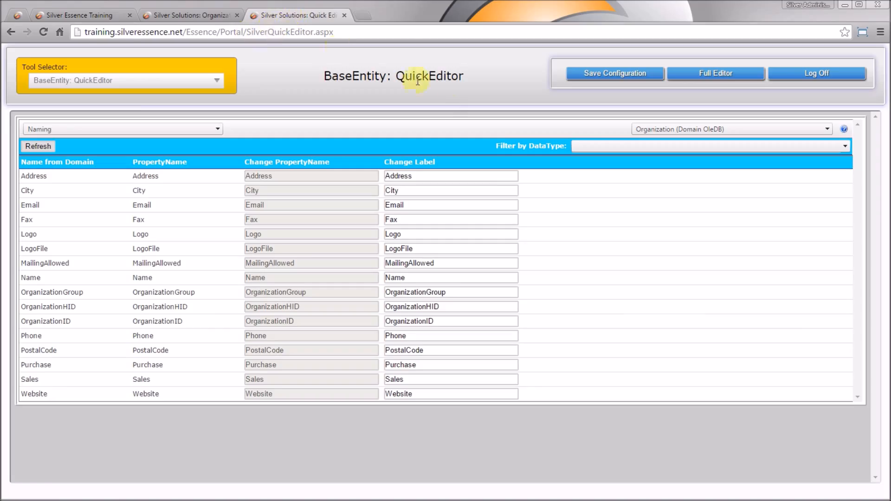
# - Load the Location (Domain OleDB) entity in the BaseEntity QuickEditor
pyautogui.click(686, 130)
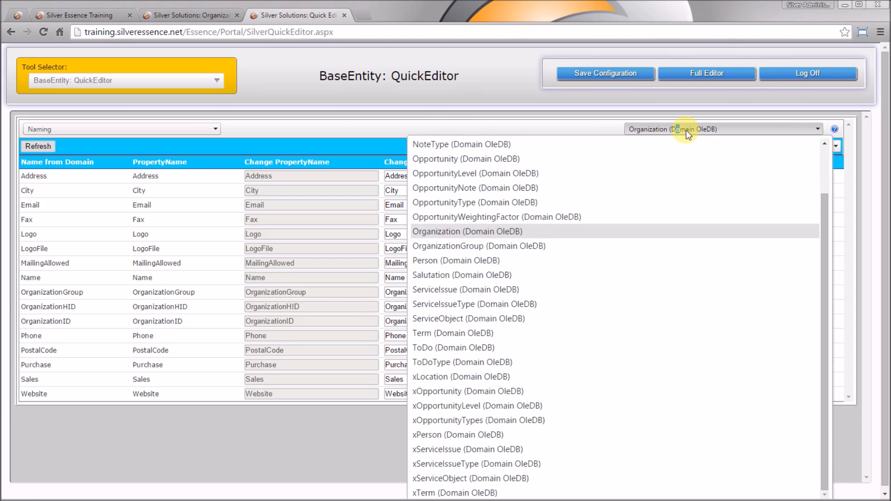
pyautogui.moveTo(823, 255); pyautogui.dragTo(810, 185)
pyautogui.click(530, 171)
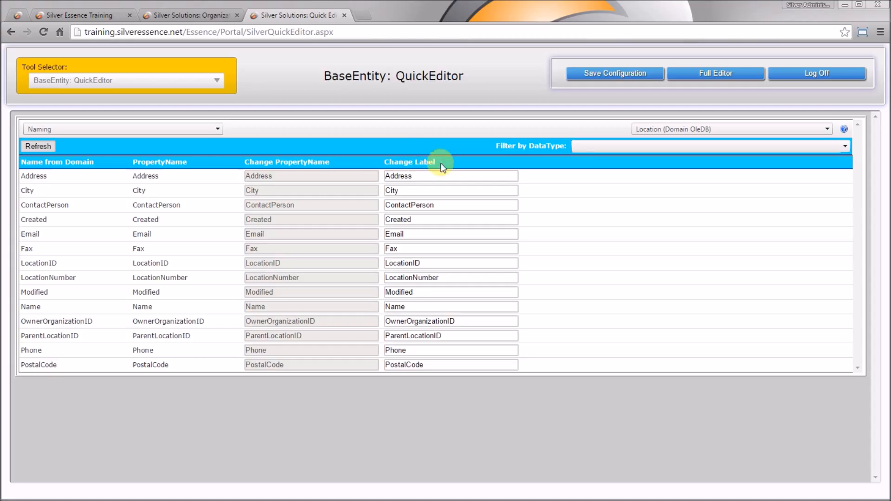
# - In the Location entity's Entry Form Presentation, mark the Name, City and OwnerOrganizationID properties as required
pyautogui.click(217, 130)
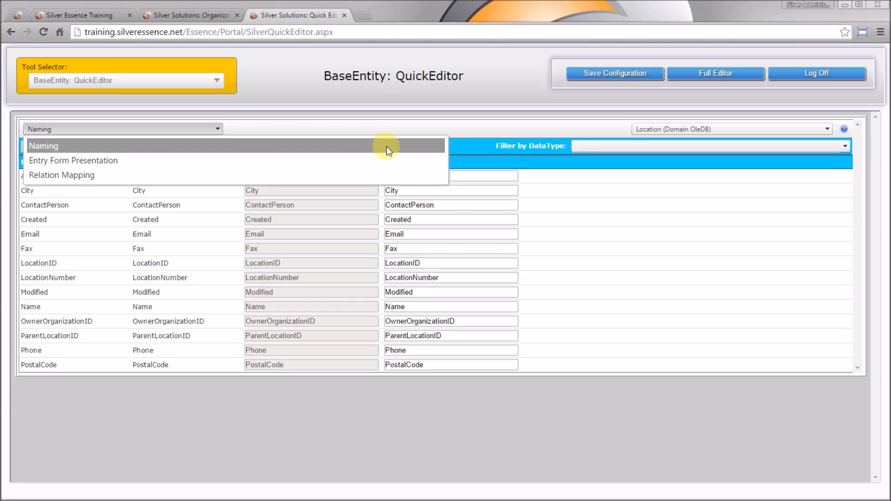
pyautogui.click(394, 160)
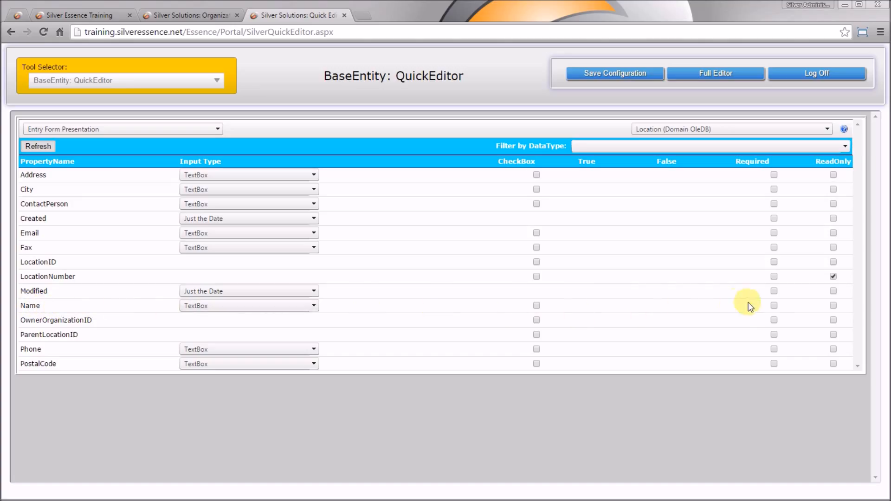
pyautogui.click(774, 307)
pyautogui.click(775, 188)
pyautogui.click(774, 320)
# - Set the input type of the Location entity's Created and Modified properties to Date and Time
pyautogui.click(306, 219)
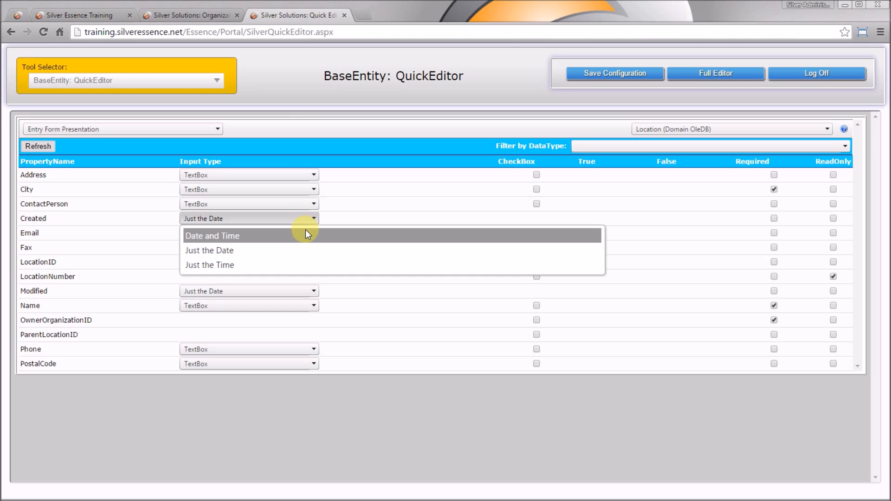
pyautogui.click(306, 235)
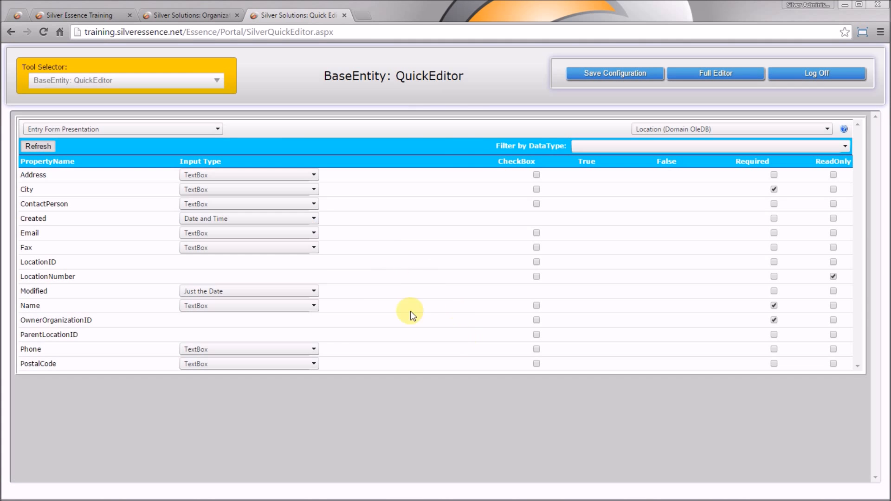
pyautogui.click(292, 290)
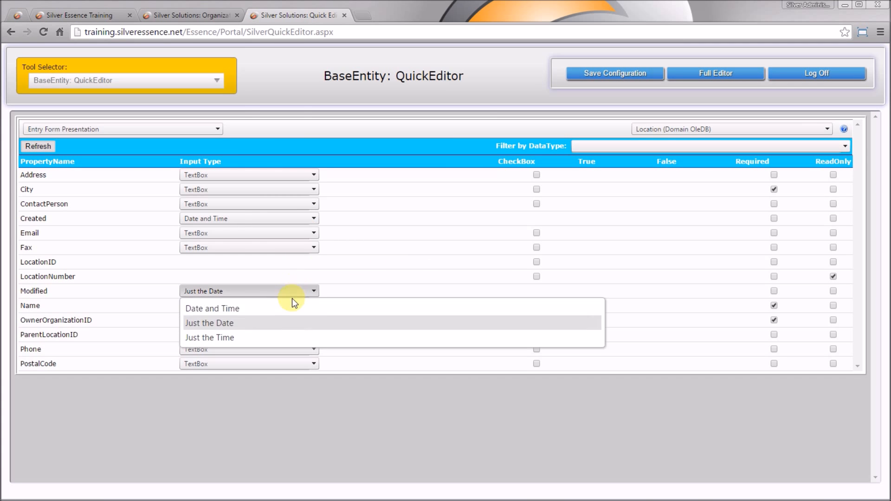
pyautogui.click(292, 308)
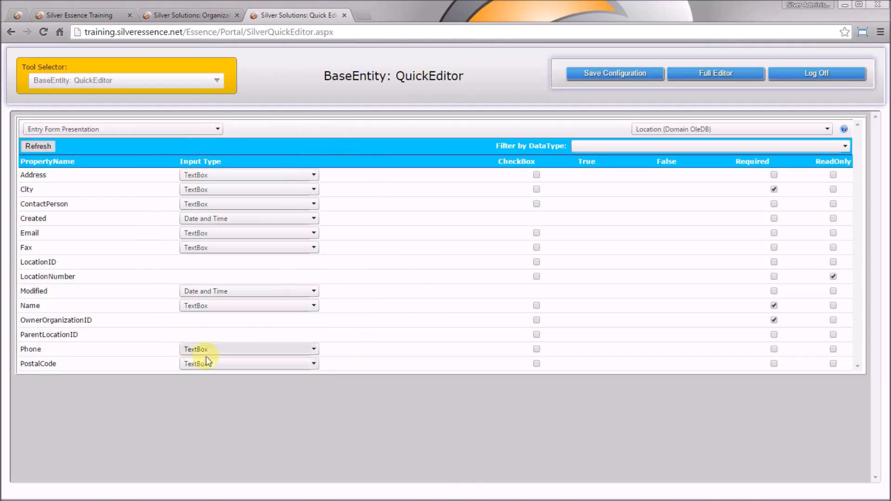
# - In the Location entity's Relation Mapping, map ParentLocationID to Locations and OwnerOrganizationID to Organizations as input lists
pyautogui.click(212, 133)
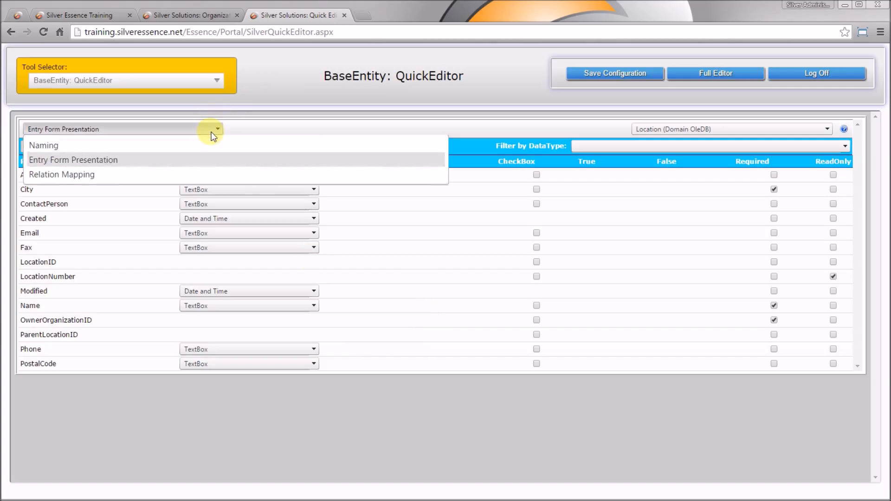
pyautogui.click(209, 174)
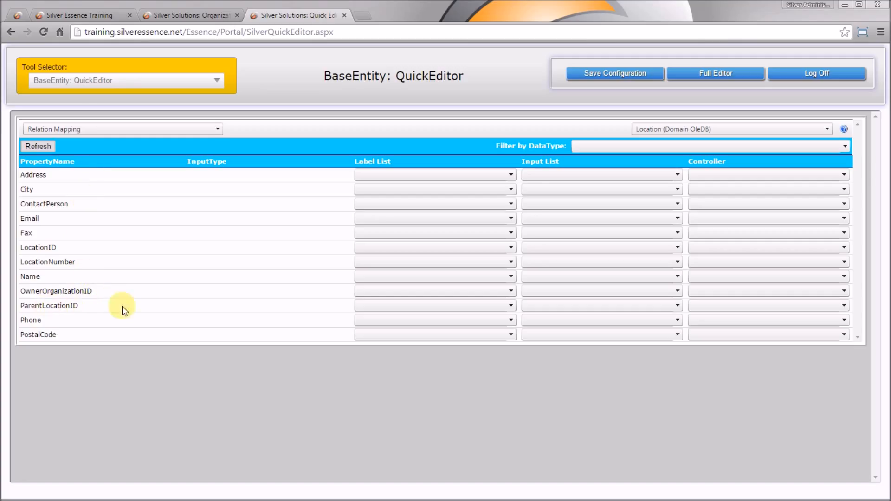
pyautogui.click(664, 304)
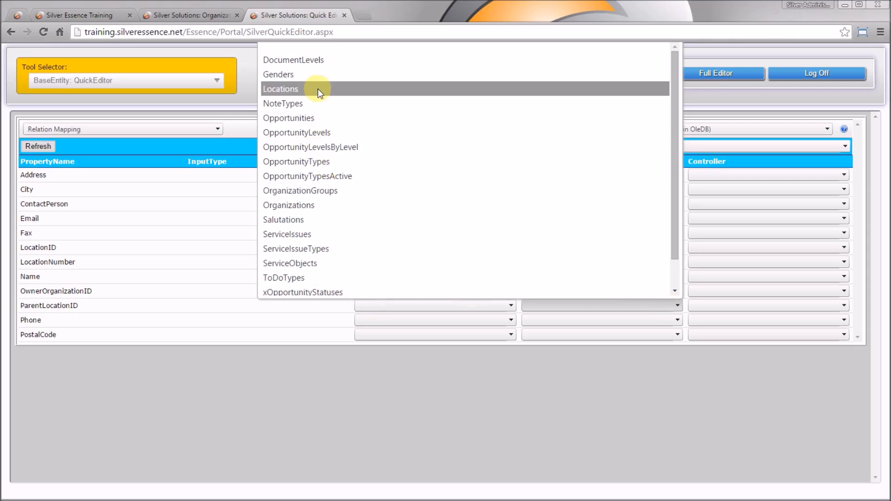
pyautogui.click(319, 89)
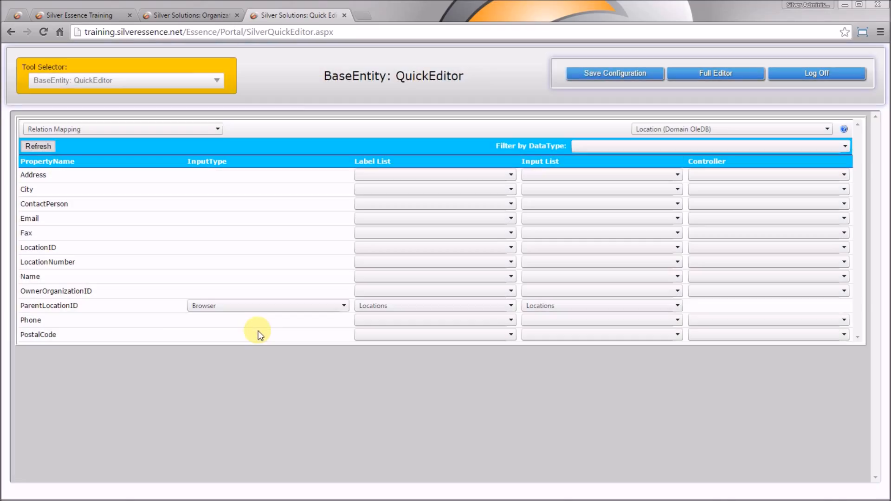
pyautogui.moveTo(80, 291); pyautogui.dragTo(86, 291)
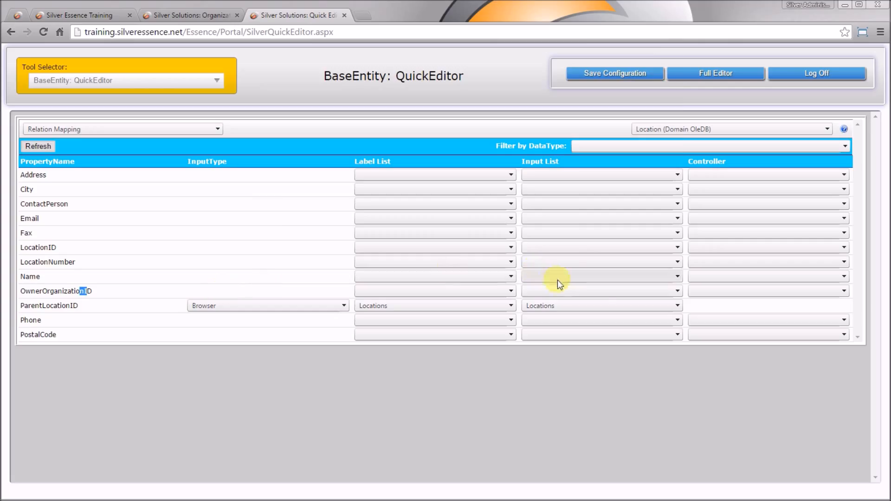
pyautogui.click(605, 290)
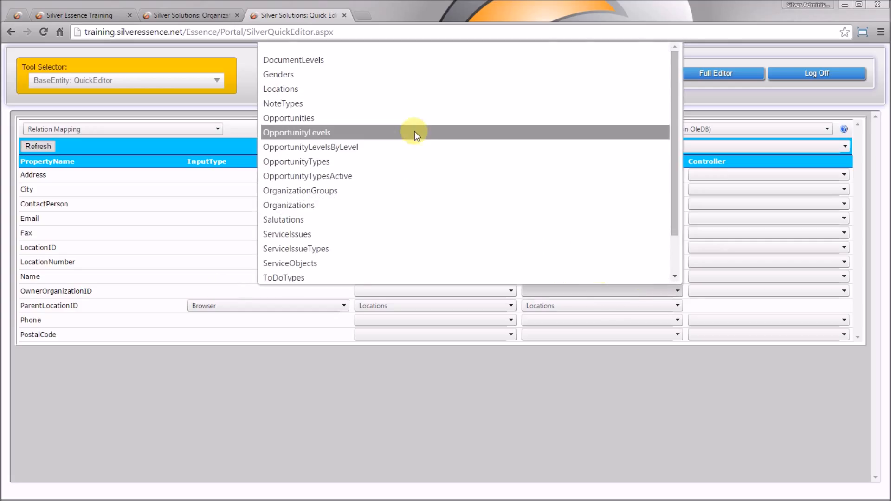
pyautogui.click(398, 205)
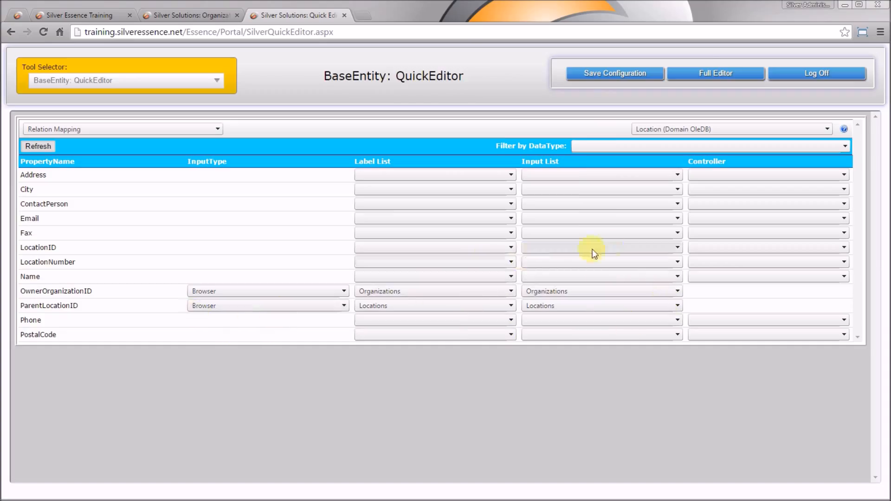
# - For the ServiceIssue (Domain OleDB) entity, map ServiceIssueTypeID to the ServiceIssueTypes input list, ServiceObjectID to ServiceObjects and OrganizationID to Organizations
pyautogui.click(689, 128)
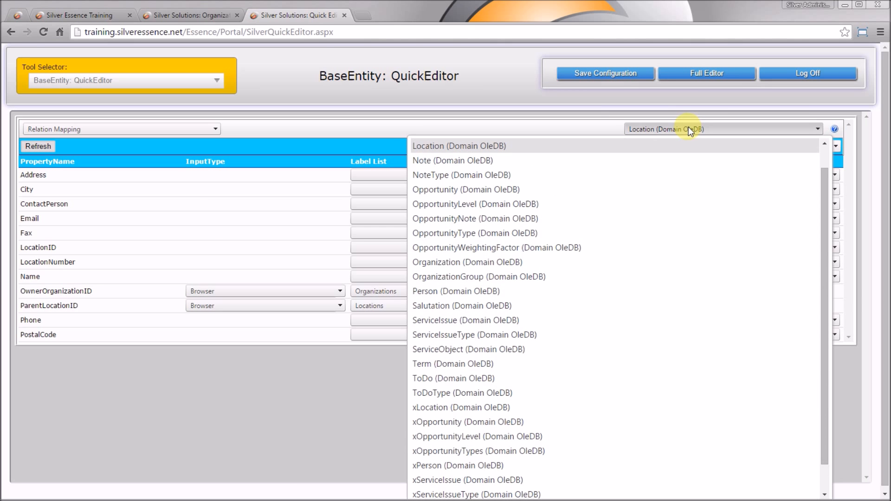
pyautogui.click(531, 320)
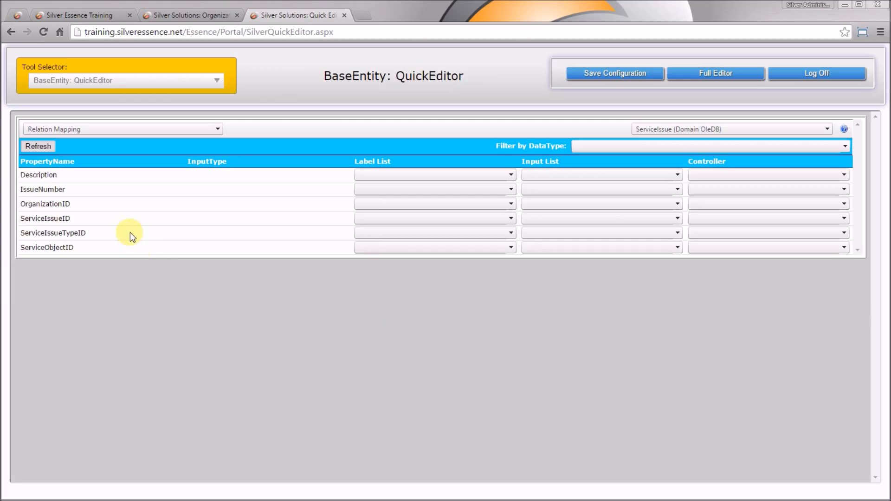
pyautogui.click(606, 231)
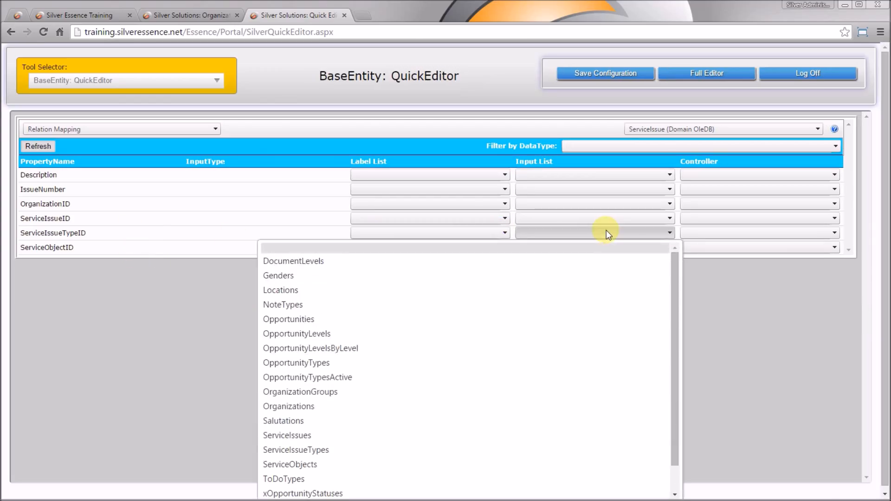
pyautogui.click(453, 449)
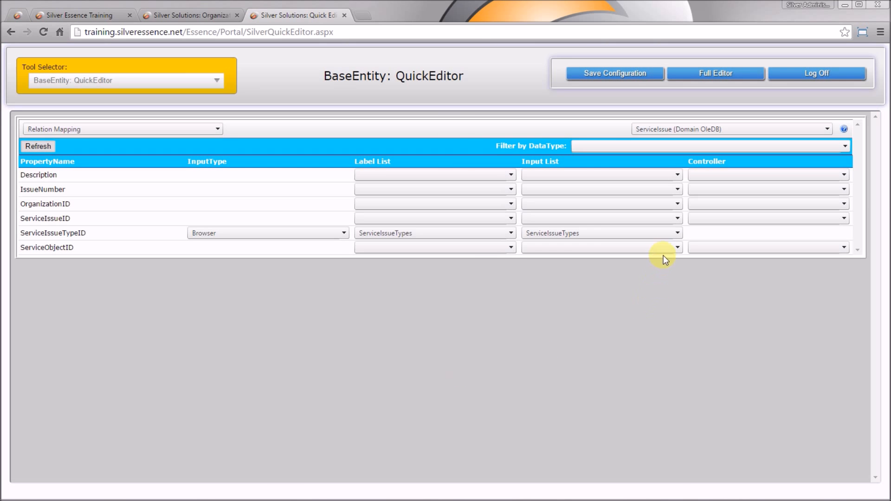
pyautogui.click(667, 250)
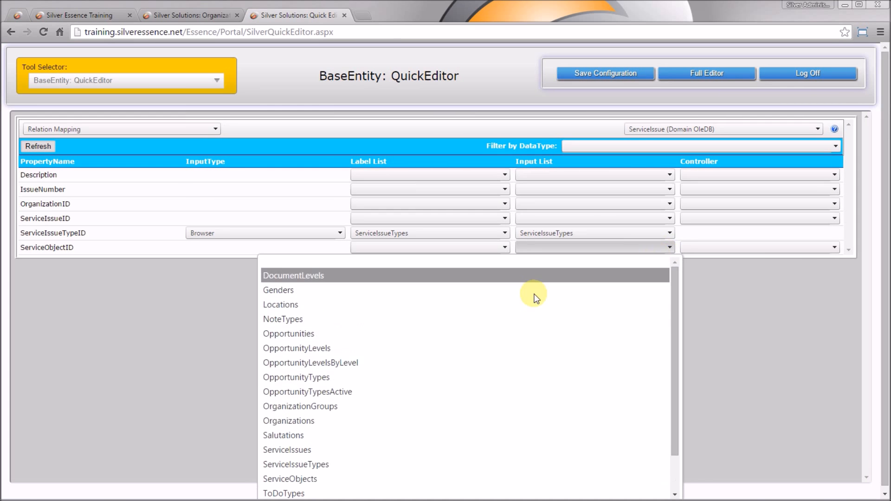
pyautogui.click(343, 475)
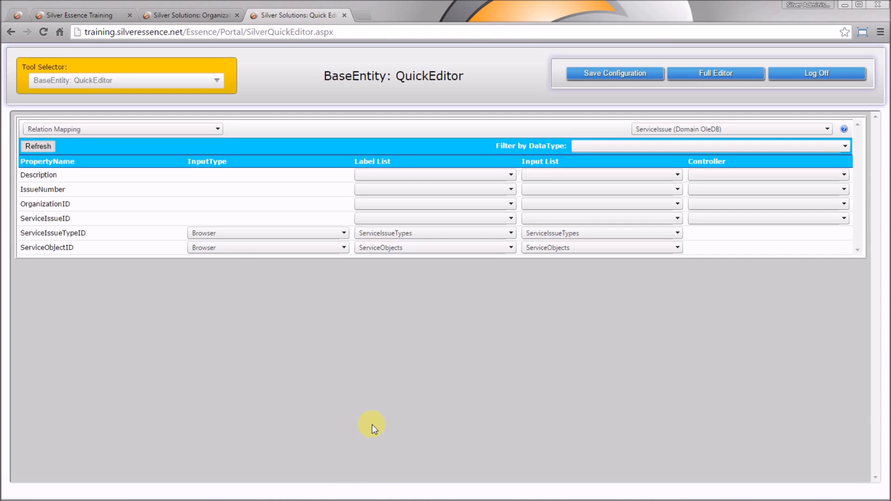
pyautogui.click(642, 202)
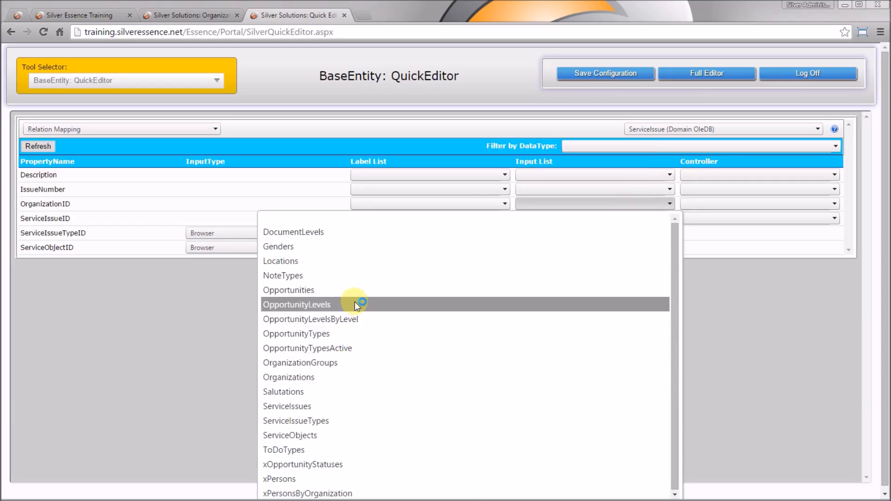
pyautogui.click(346, 372)
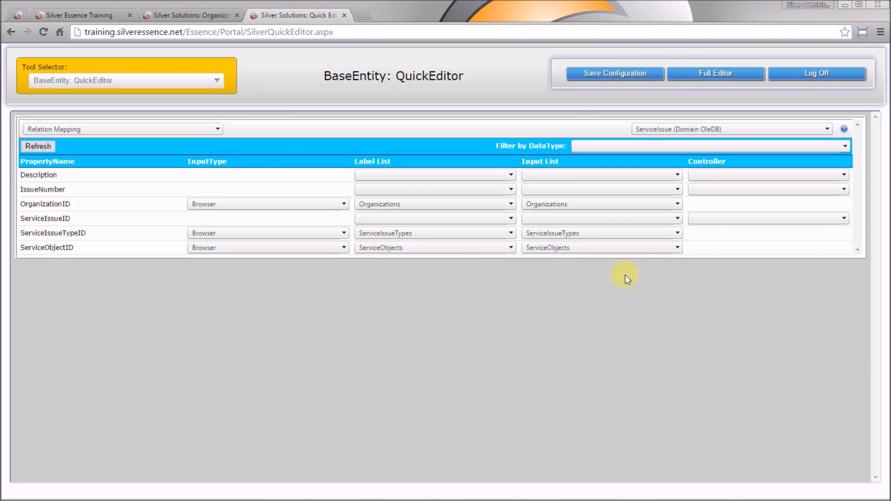
# - In the ServiceIssue entity's Entry Form Presentation, set the input type of Created and Modified to Date and Time
pyautogui.click(218, 130)
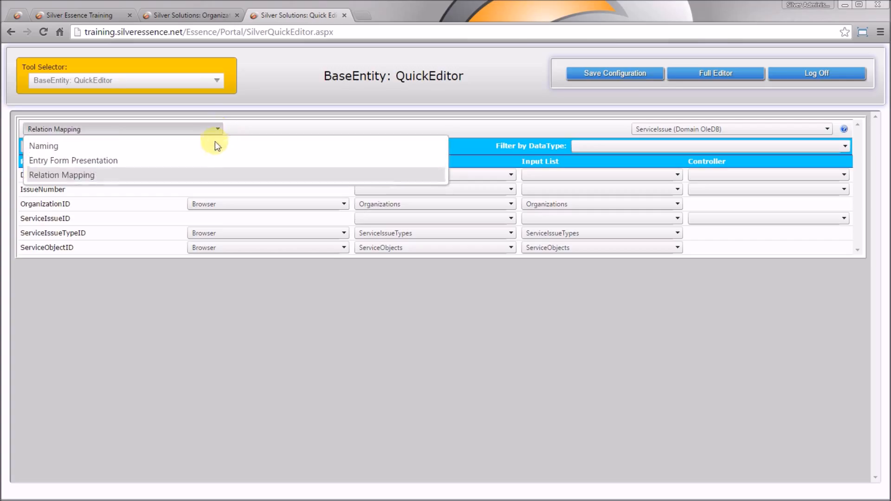
pyautogui.click(215, 162)
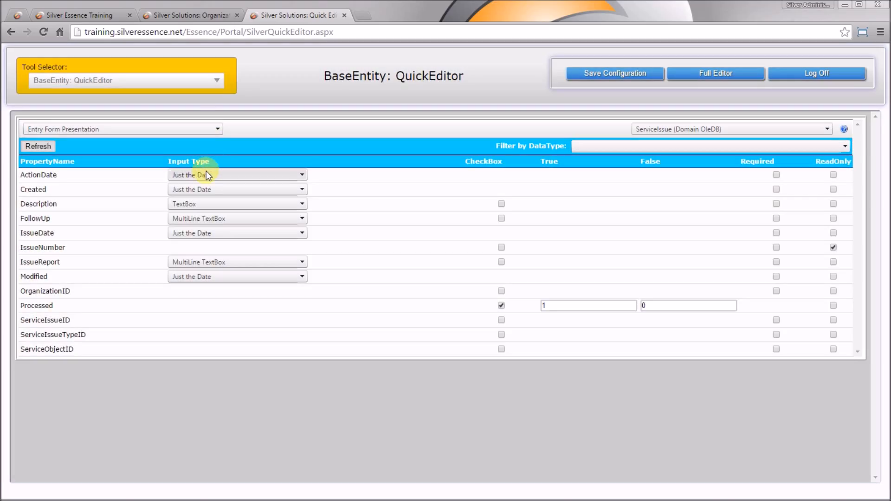
pyautogui.click(214, 189)
pyautogui.click(215, 206)
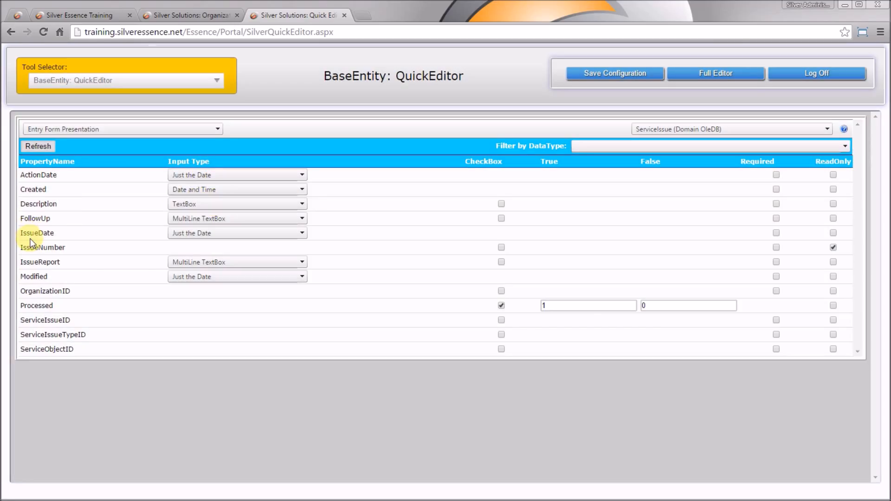
pyautogui.click(285, 278)
pyautogui.click(284, 293)
# - Set the input type of the ServiceIssue entity's IssueReport and FollowUp properties to MultiLine TextBox with Timestamp
pyautogui.click(265, 261)
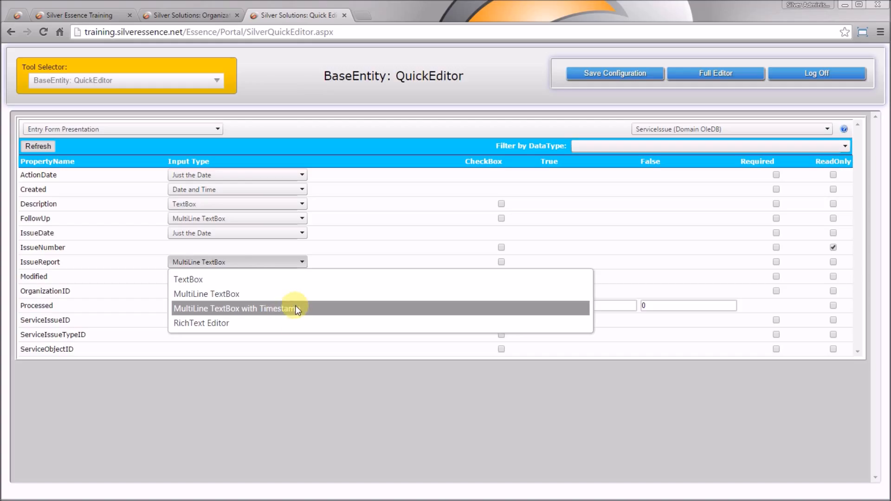
pyautogui.click(296, 308)
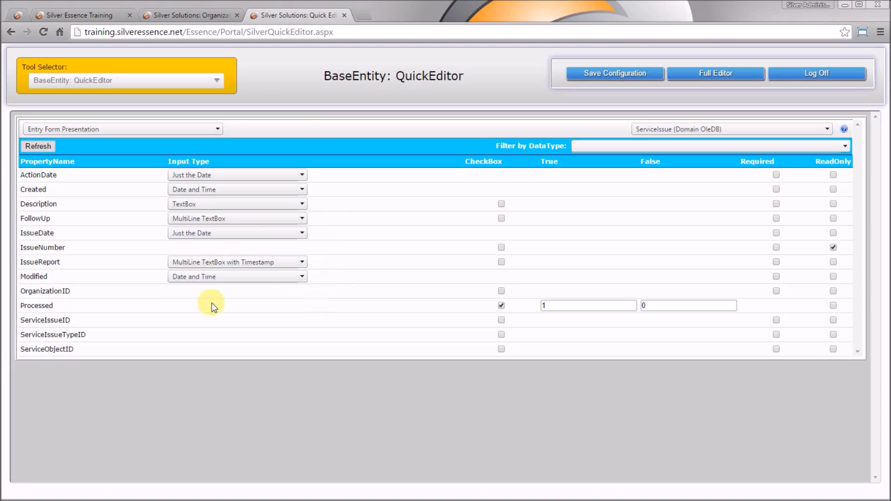
pyautogui.click(269, 217)
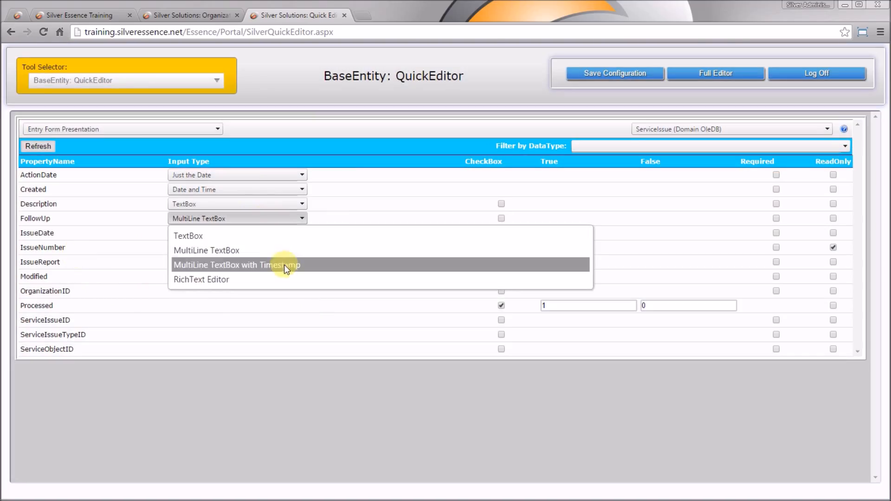
pyautogui.click(287, 265)
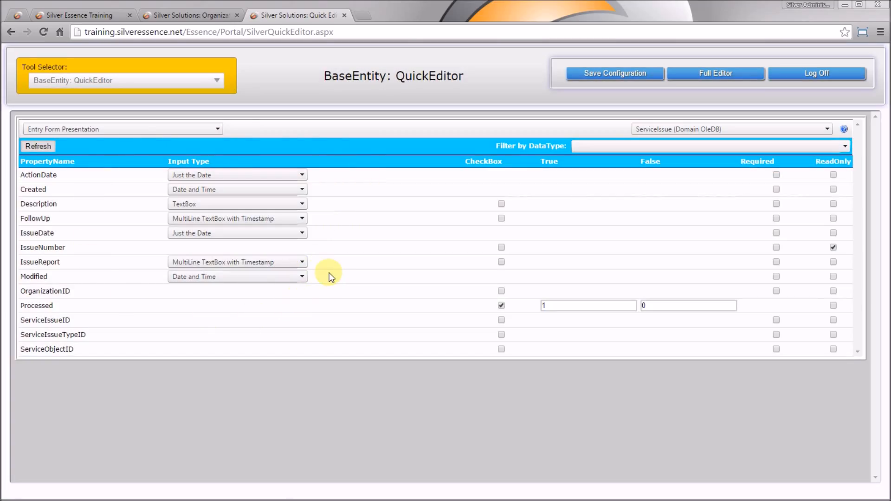
# - Make the ServiceIssue entity's ActionDate, IssueDate, Description and ServiceObjectID properties required
pyautogui.click(776, 176)
pyautogui.click(776, 233)
pyautogui.click(777, 205)
pyautogui.click(776, 350)
# - For the ServiceIssueType (Domain OleDB) entity, make the Code and Description properties required
pyautogui.click(733, 125)
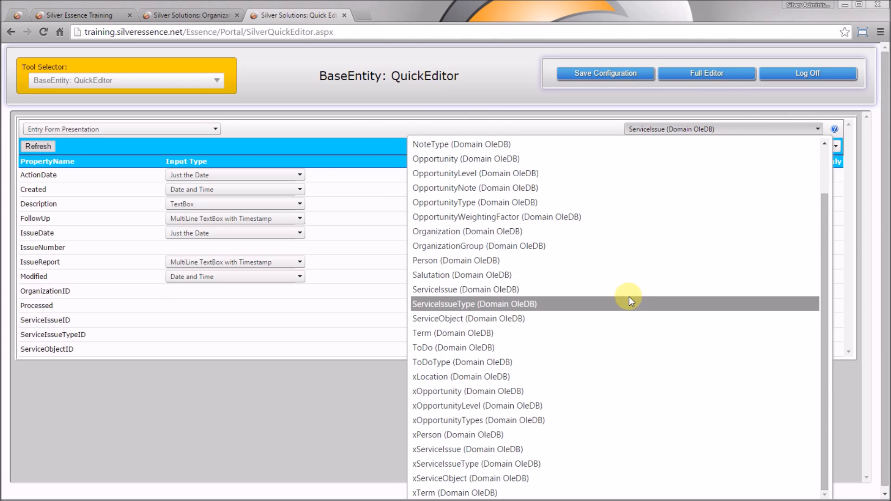
pyautogui.click(629, 297)
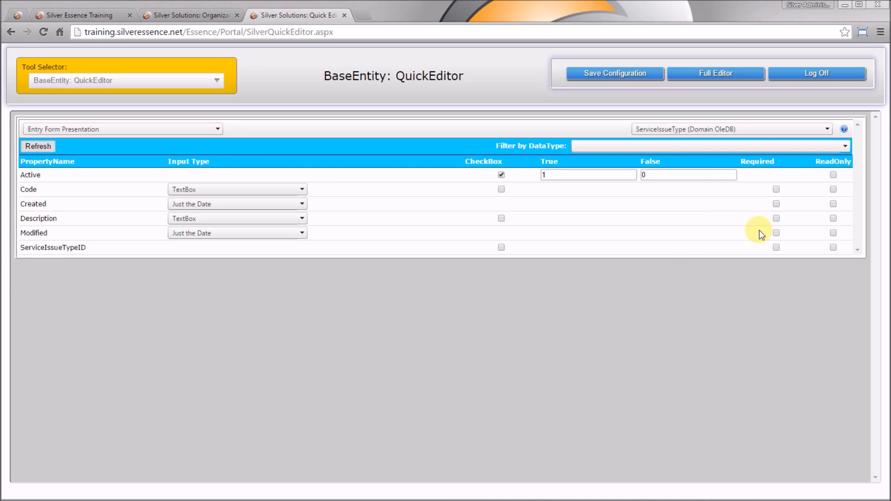
pyautogui.click(777, 189)
pyautogui.click(777, 219)
# - Set the input type of the ServiceIssueType entity's Created and Modified properties to Date and Time
pyautogui.click(255, 204)
pyautogui.click(262, 220)
pyautogui.click(262, 233)
pyautogui.click(263, 249)
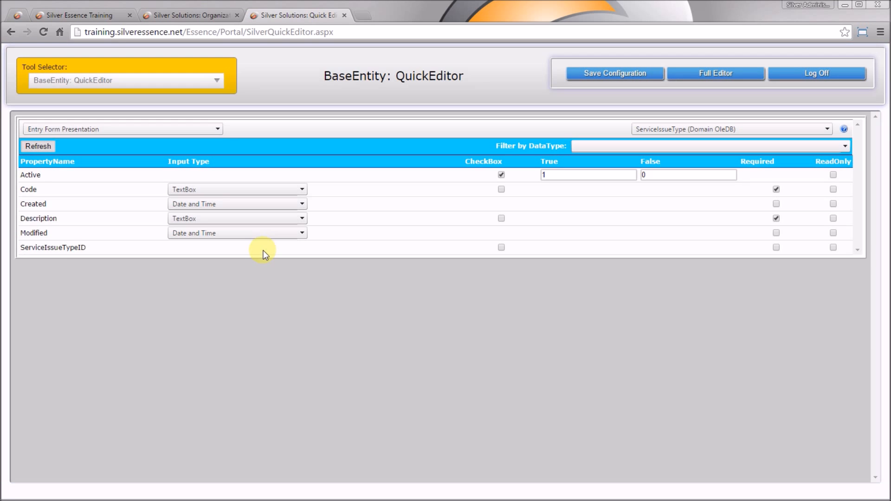
# - In the ServiceObject (Domain OleDB) entity's Relation Mapping, map LocationID to the Locations input list, OwnerOrganizationID to Organizations and ServiceObjectID to ServiceObjects
pyautogui.click(131, 124)
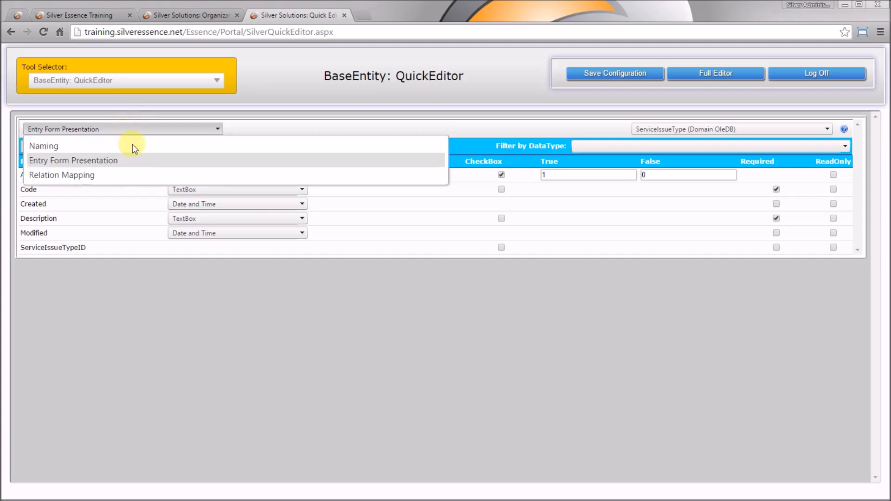
pyautogui.click(130, 174)
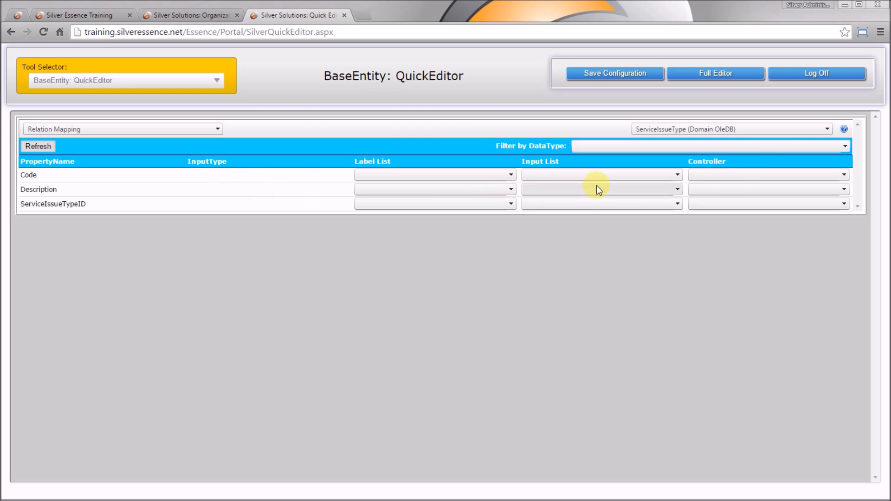
pyautogui.click(769, 127)
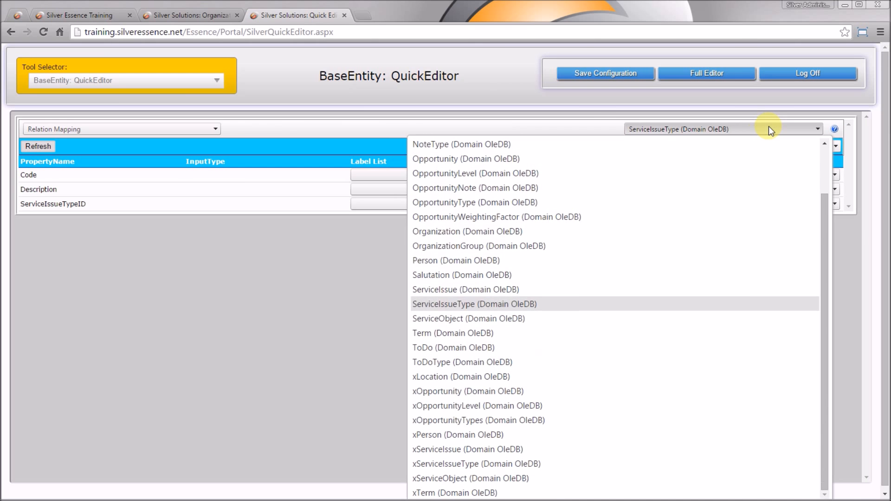
pyautogui.click(553, 319)
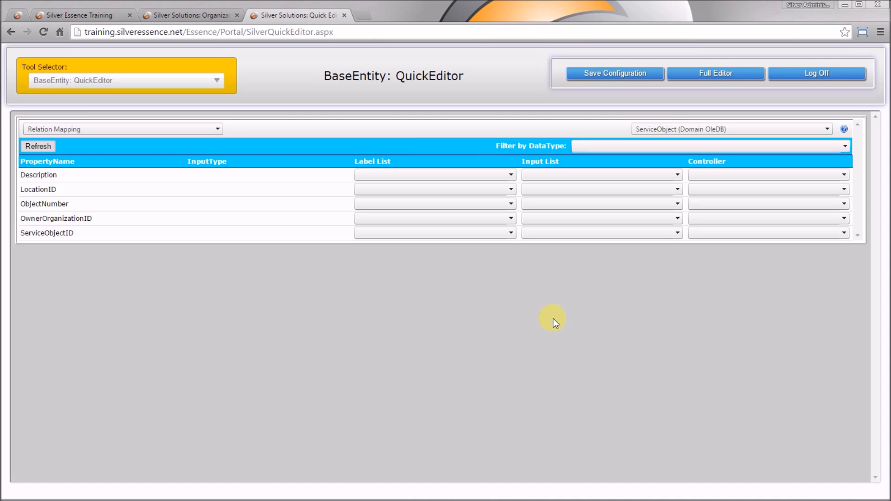
pyautogui.click(672, 191)
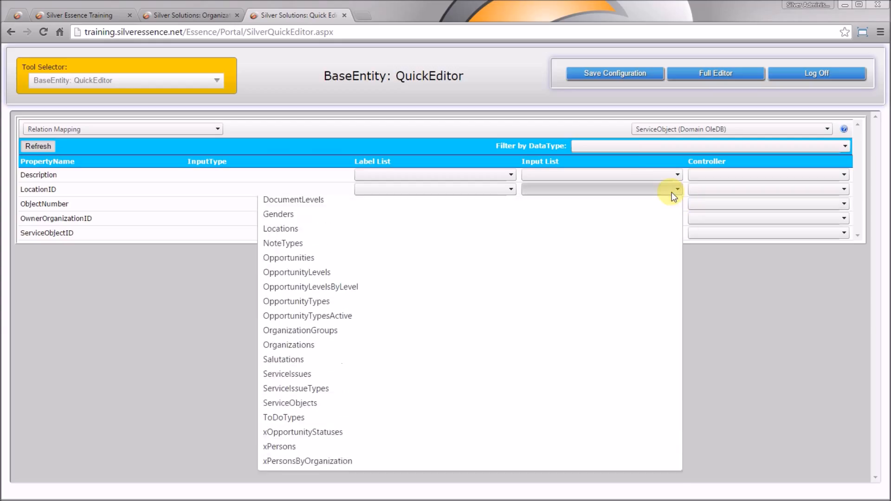
pyautogui.click(343, 249)
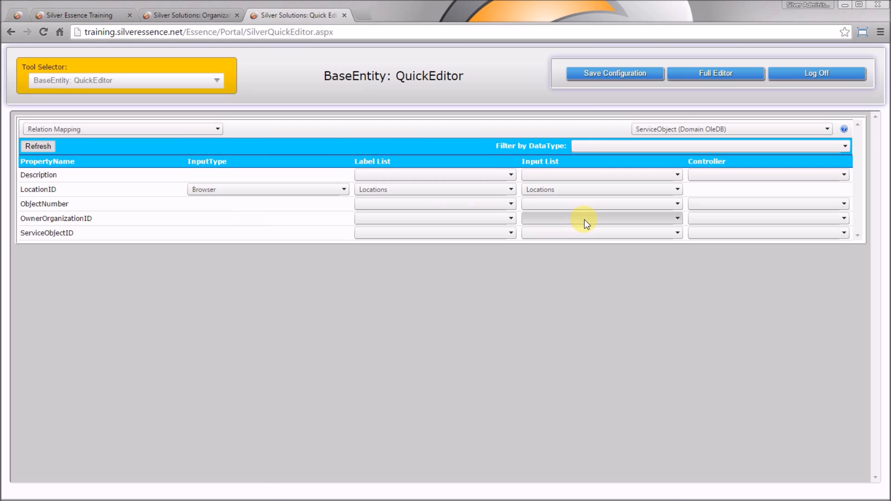
pyautogui.click(584, 219)
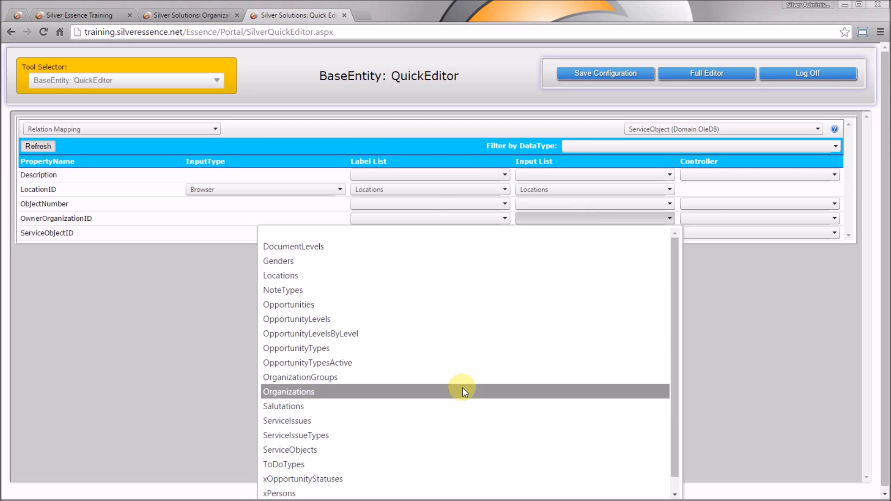
pyautogui.click(462, 389)
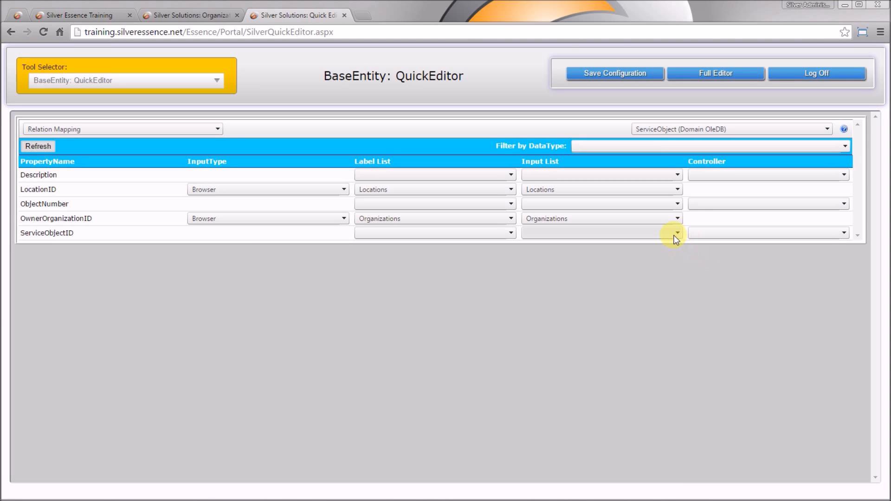
pyautogui.click(676, 237)
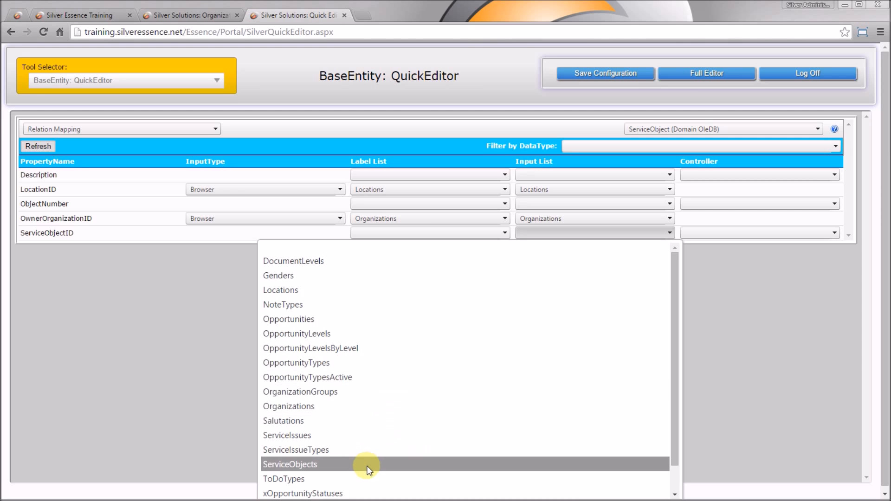
pyautogui.click(367, 466)
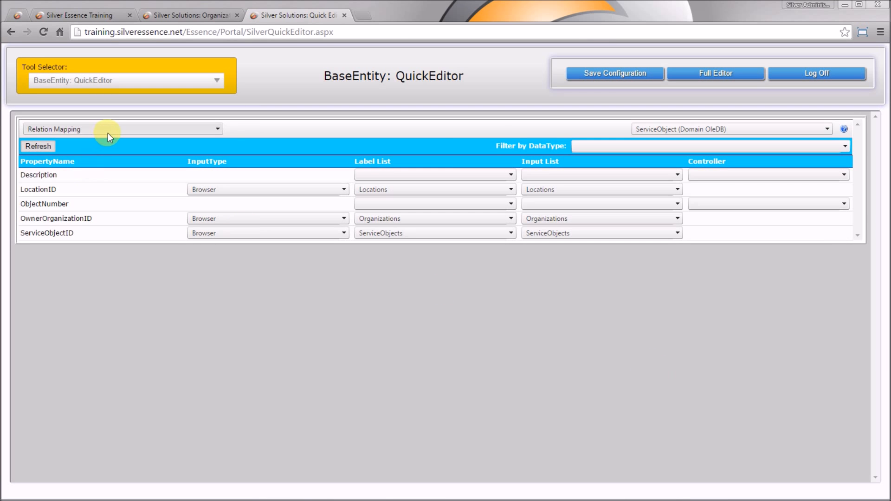
# - In the ServiceObject entity's Entry Form Presentation, make Description and OwnerOrganizationID required
pyautogui.click(107, 133)
pyautogui.click(106, 163)
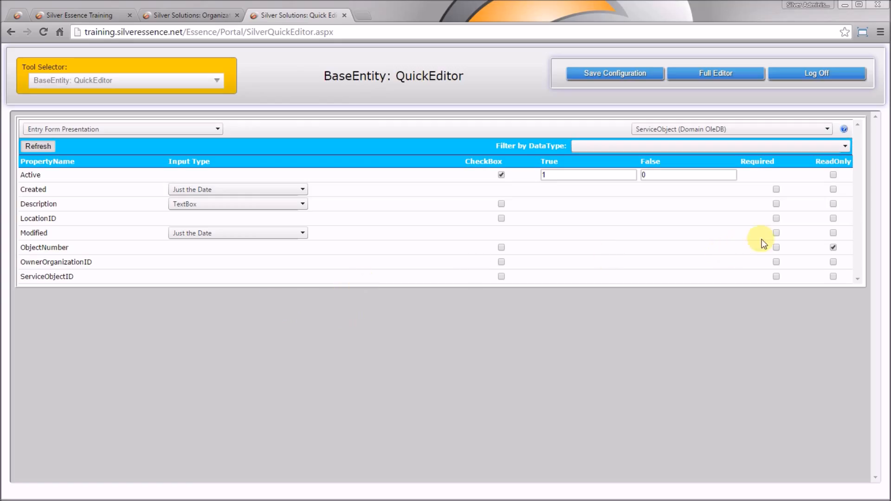
pyautogui.click(775, 204)
pyautogui.click(776, 262)
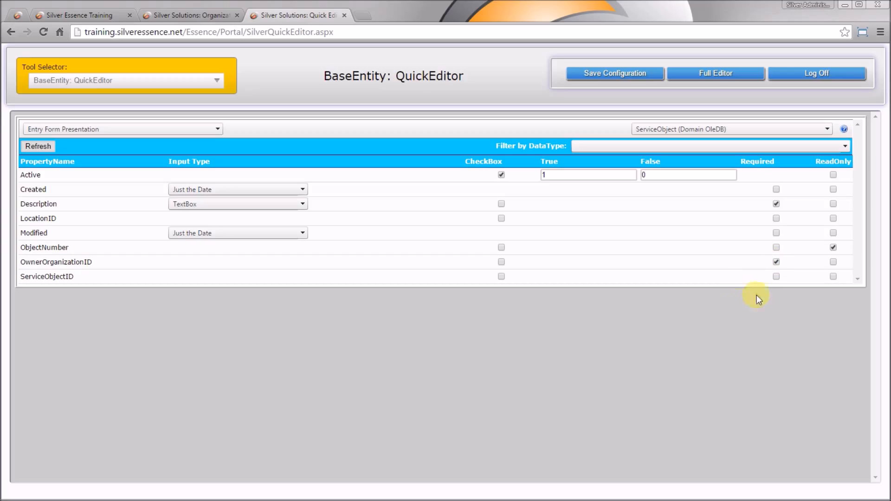
# - For the xServiceIssue (Domain OleDB) entity, make the LocationID property read-only in the Entry Form Presentation
pyautogui.click(748, 130)
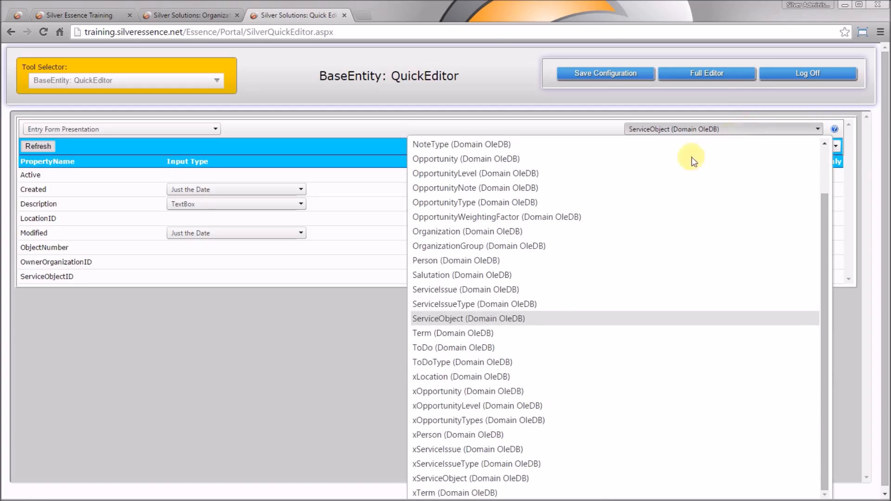
pyautogui.click(492, 447)
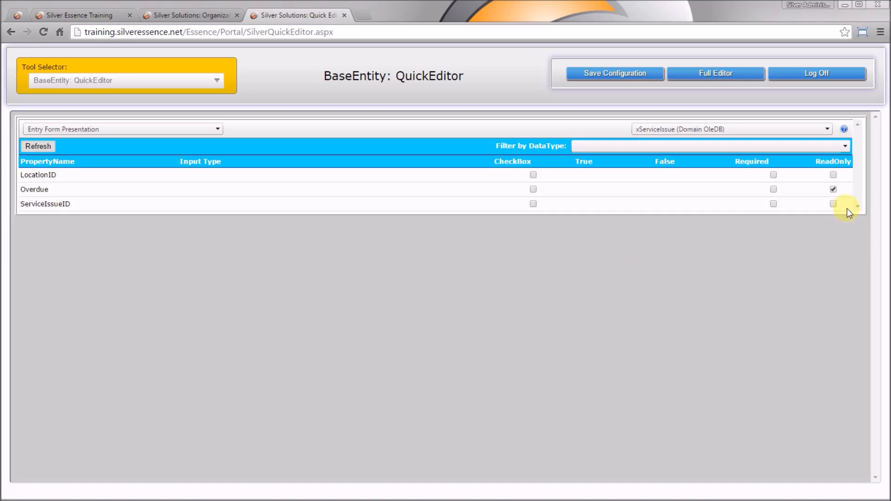
pyautogui.click(834, 174)
# - Review the relation mappings and entry form settings of the xServiceIssue, xServiceIssueType, xServiceObject and xLocation entities
pyautogui.click(121, 129)
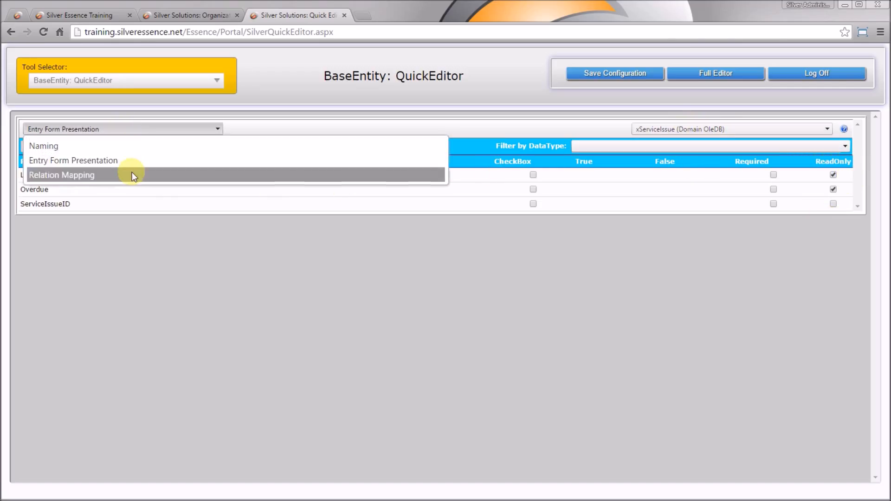
pyautogui.click(132, 173)
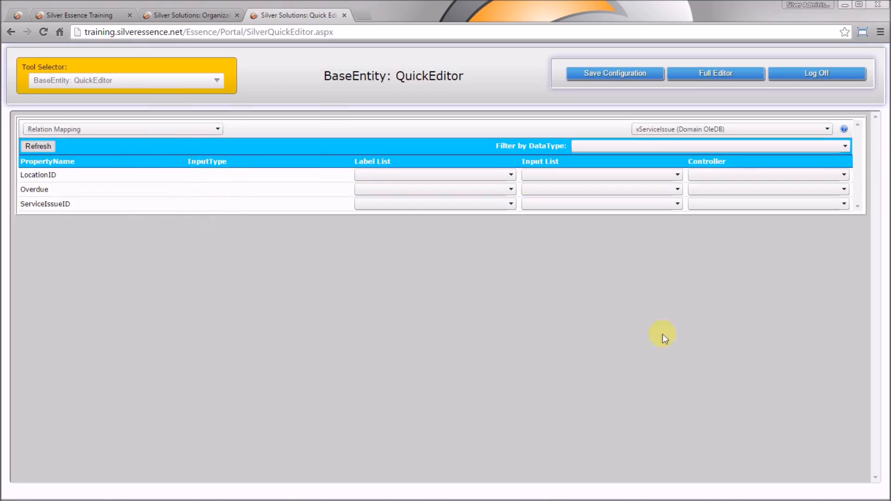
pyautogui.click(813, 129)
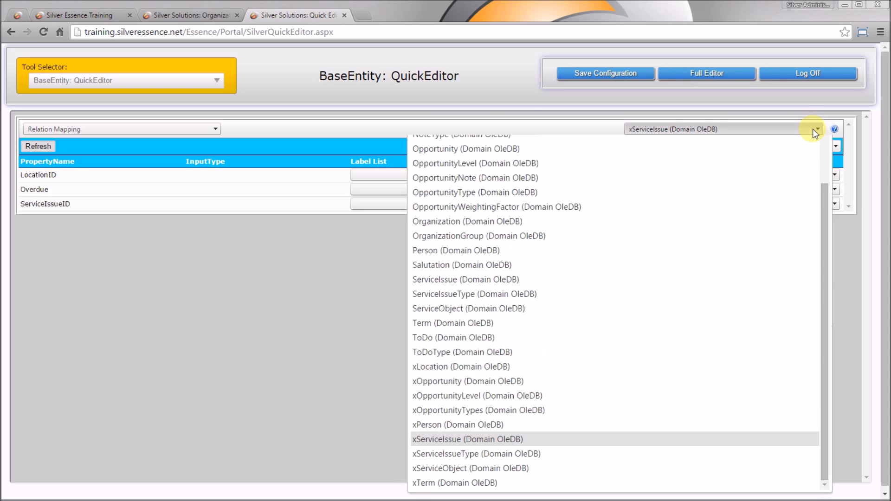
pyautogui.click(586, 464)
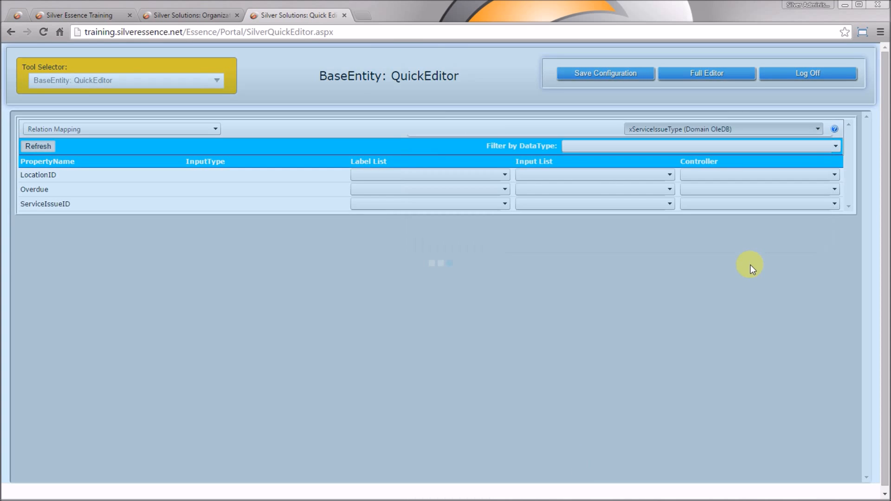
pyautogui.click(214, 128)
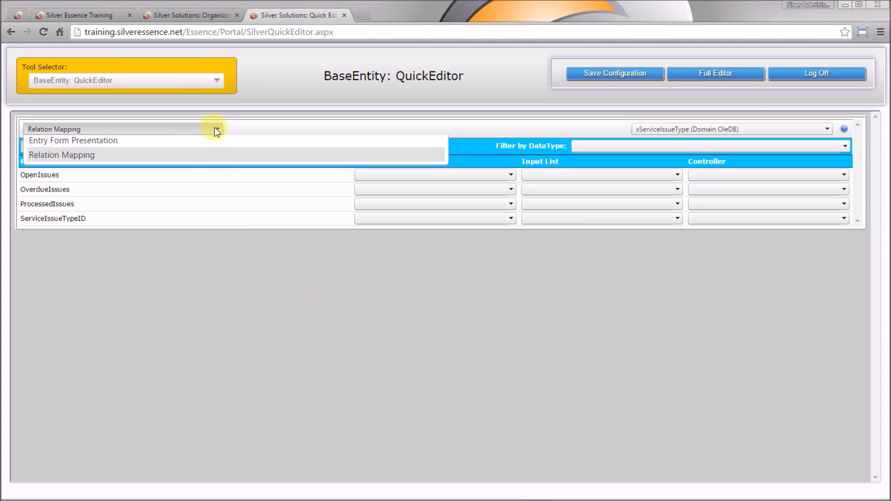
pyautogui.click(219, 160)
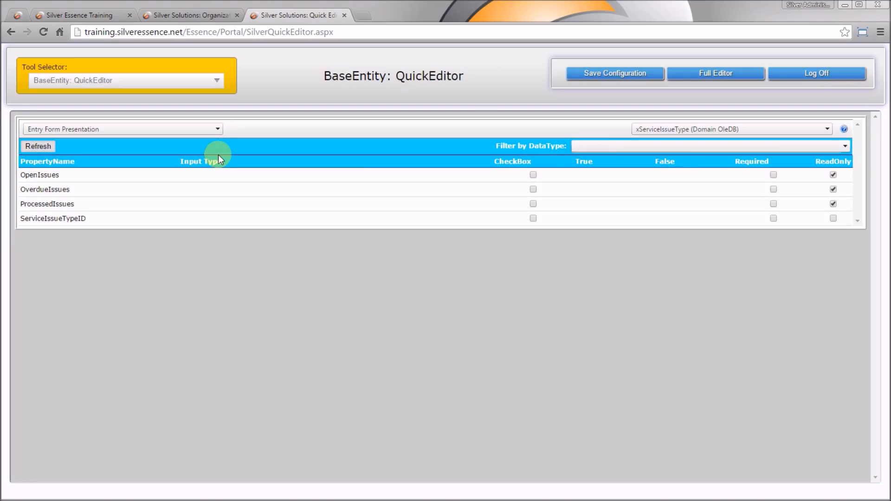
pyautogui.click(653, 129)
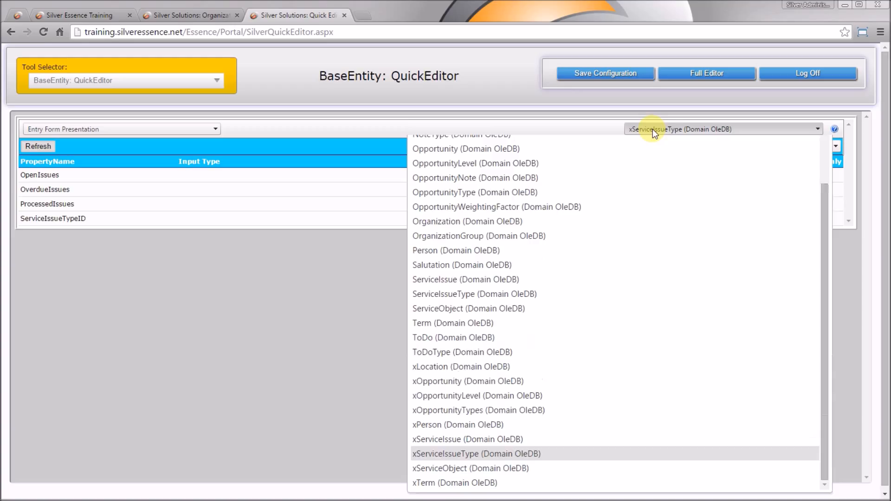
pyautogui.click(575, 479)
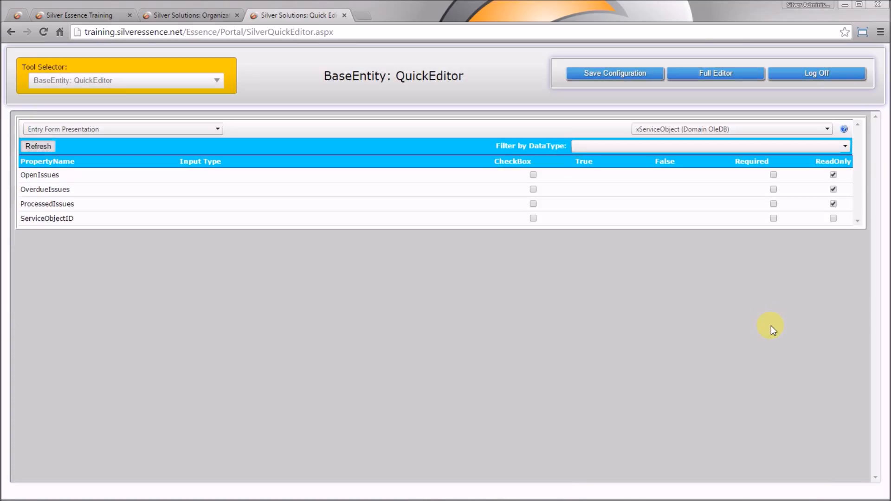
pyautogui.click(708, 128)
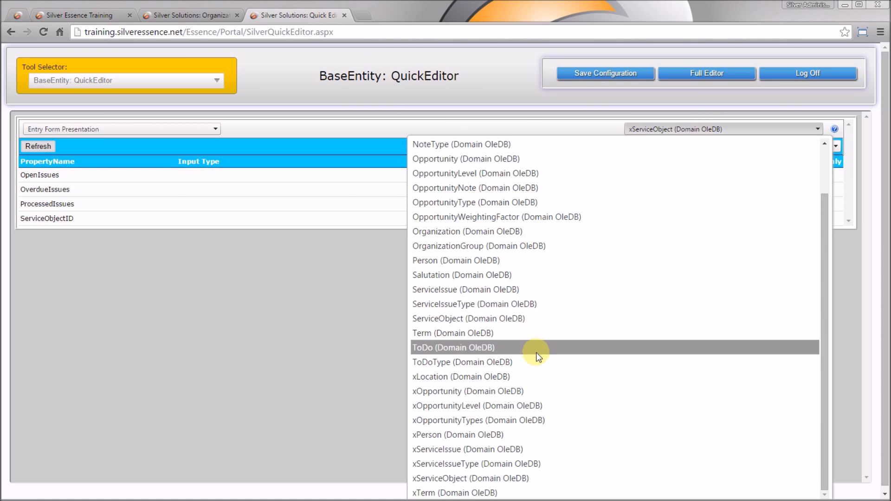
pyautogui.click(536, 376)
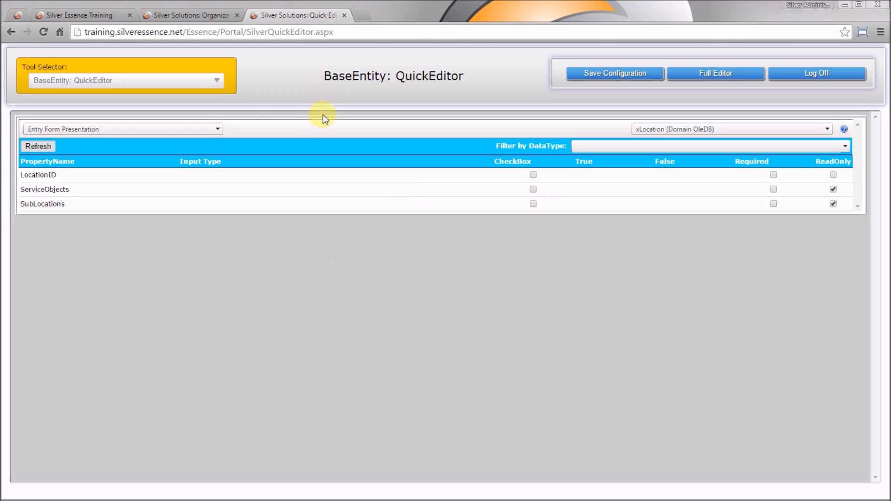
pyautogui.click(217, 131)
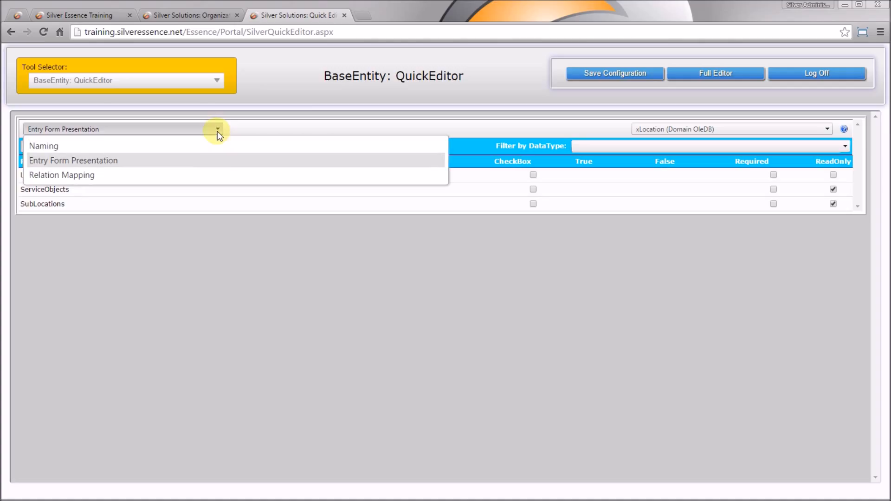
pyautogui.click(189, 175)
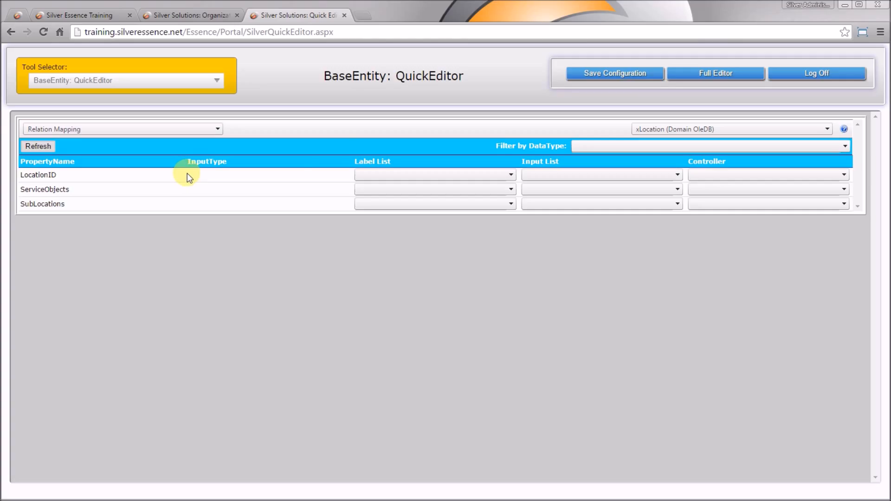
# - In the BaseEntity Properties of Location (Domain OleDB), set the LocationNumber format to 00\.000\.000, copy that format and save the property
pyautogui.click(221, 86)
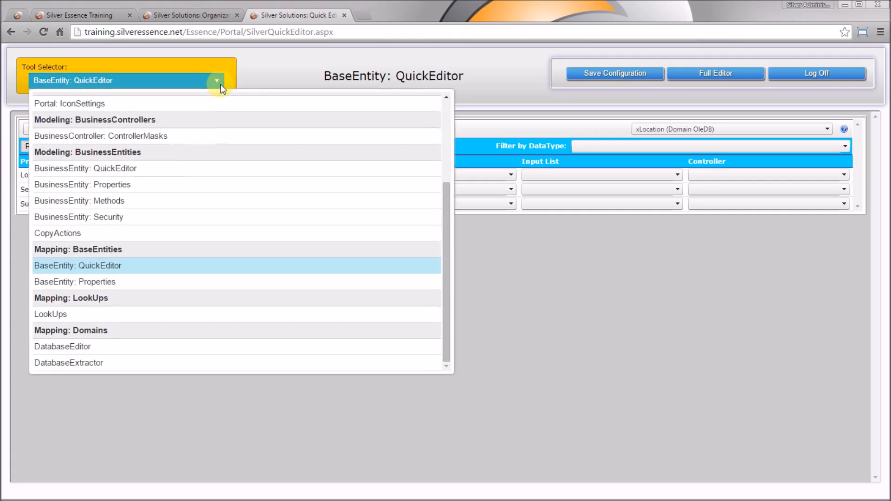
pyautogui.click(121, 281)
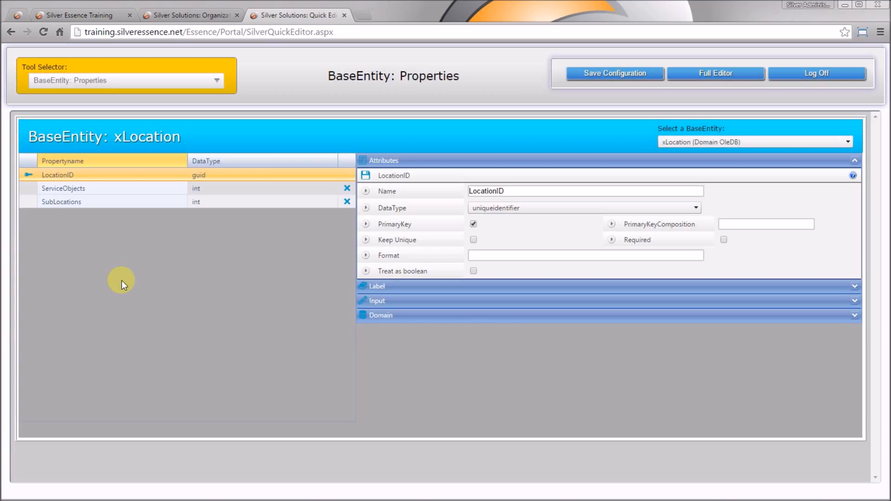
pyautogui.click(792, 139)
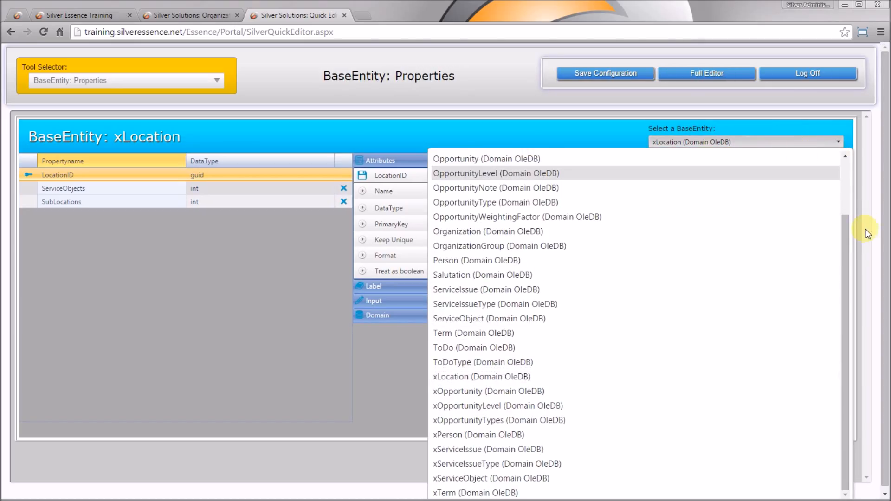
pyautogui.moveTo(848, 231); pyautogui.dragTo(840, 180)
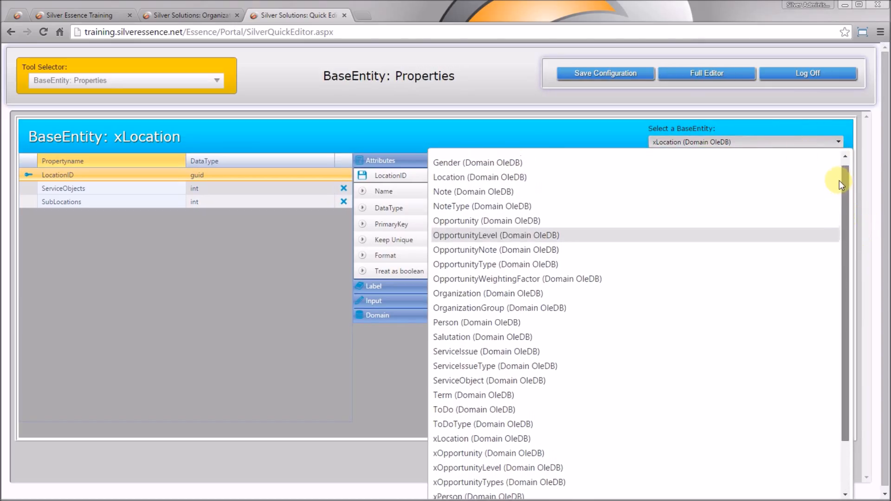
pyautogui.click(546, 180)
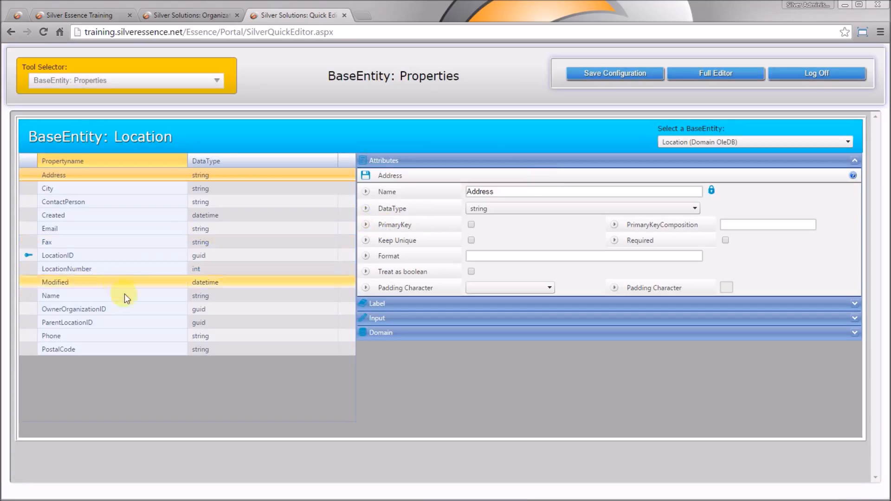
pyautogui.click(162, 266)
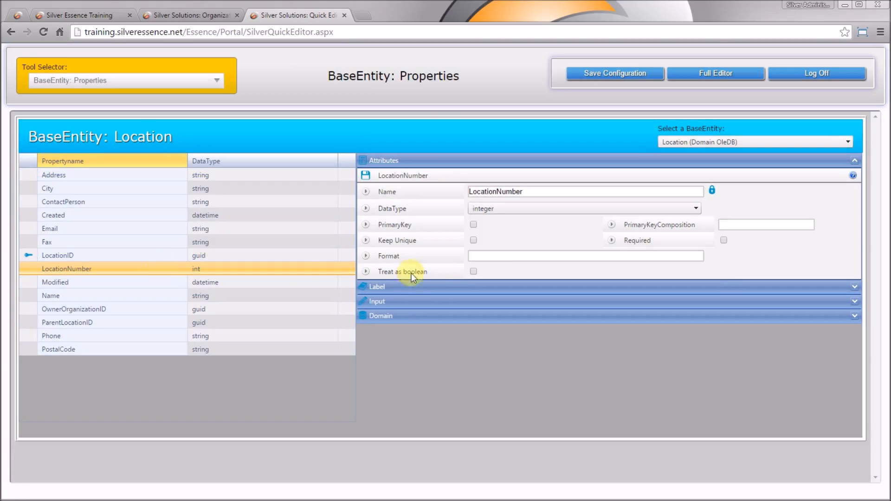
pyautogui.click(498, 255)
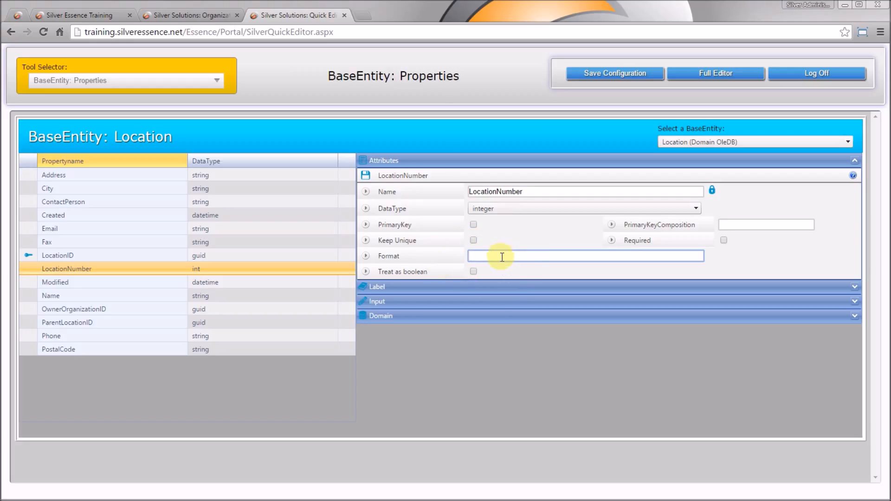
pyautogui.write('00\\.000\\.000')
pyautogui.moveTo(537, 256); pyautogui.dragTo(466, 254)
pyautogui.hotkey('ctrl', 'c')
pyautogui.click(365, 175)
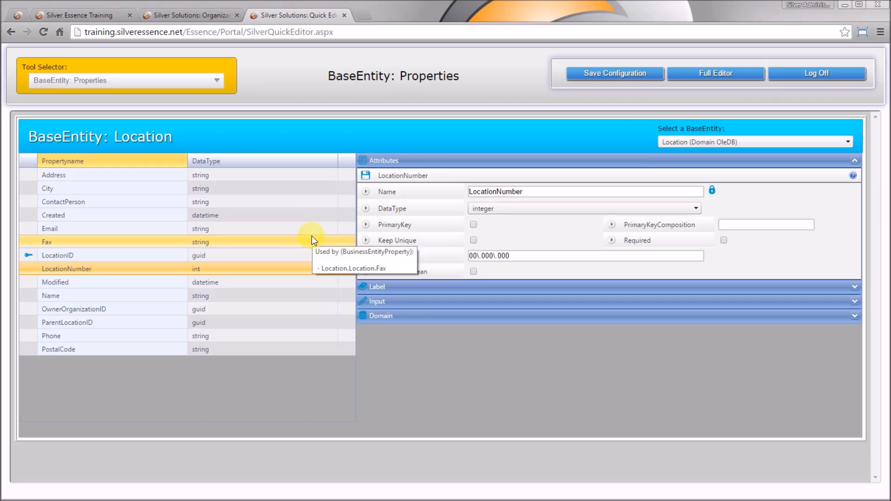
# - For the ServiceIssue (Domain OleDB) entity, set the IssueNumber property's format to 00\.000\.000 and save it
pyautogui.click(706, 141)
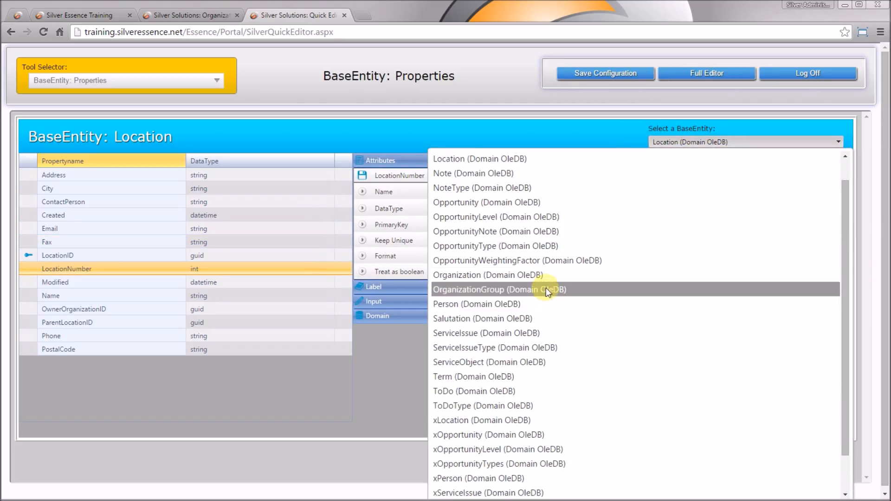
pyautogui.click(542, 331)
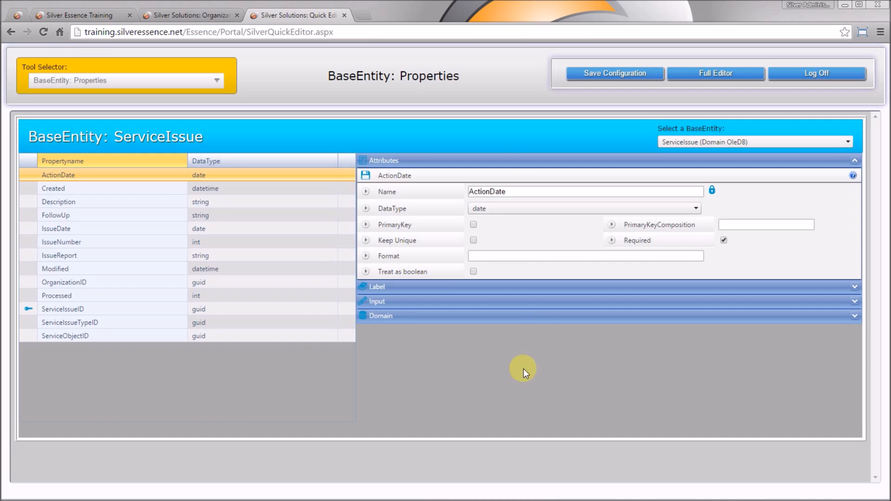
pyautogui.click(82, 242)
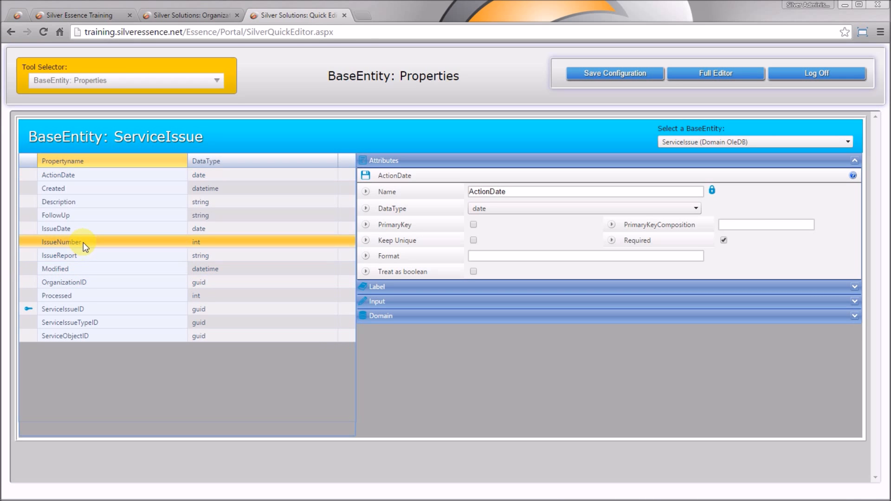
pyautogui.click(514, 255)
pyautogui.hotkey('ctrl', 'v')
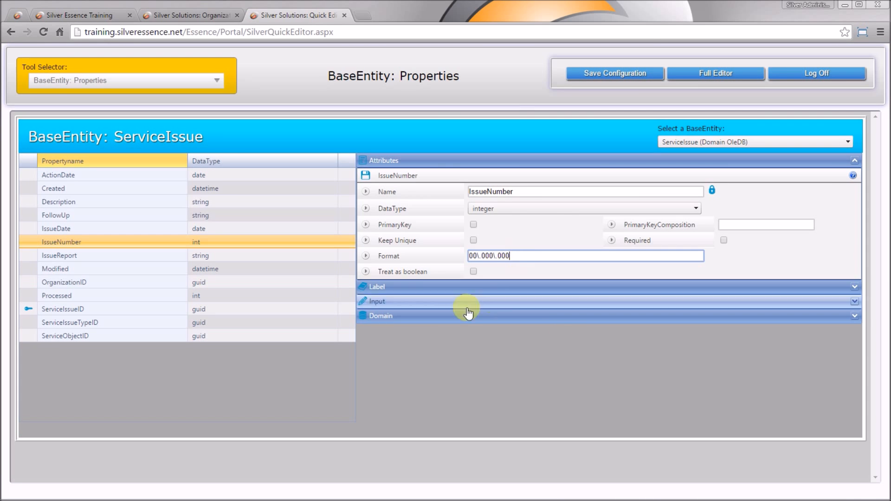
pyautogui.click(366, 178)
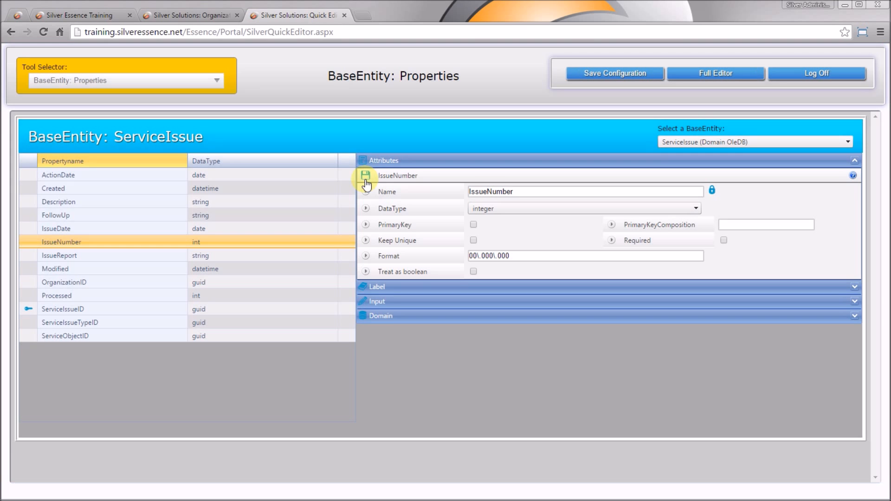
# - For the ServiceObject (Domain OleDB) entity, set the ObjectNumber property's format to 00\.000\.000 and save it
pyautogui.click(714, 141)
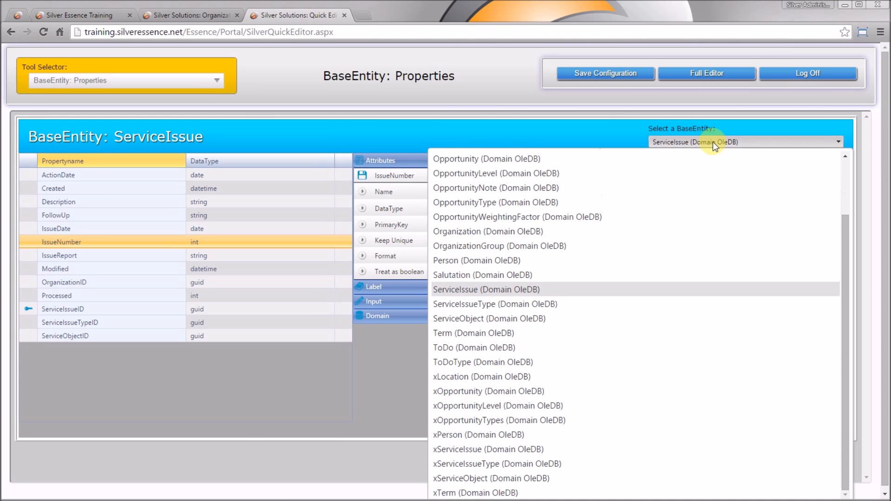
pyautogui.click(541, 314)
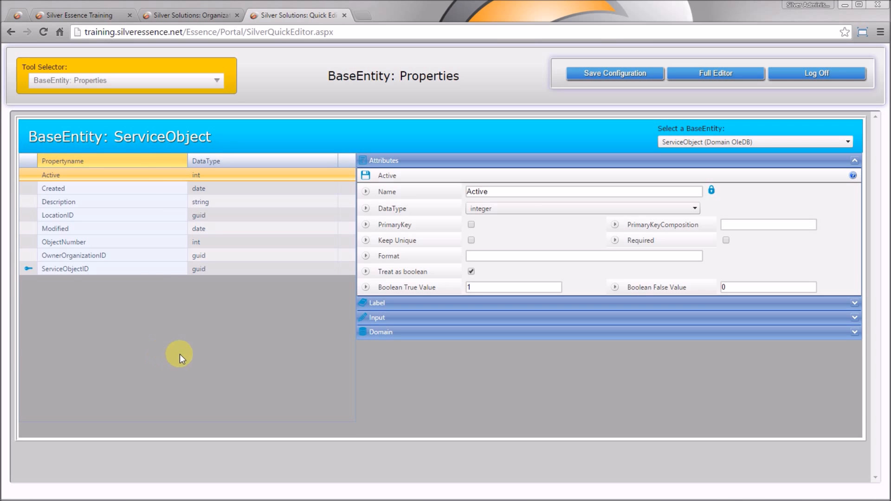
pyautogui.click(124, 241)
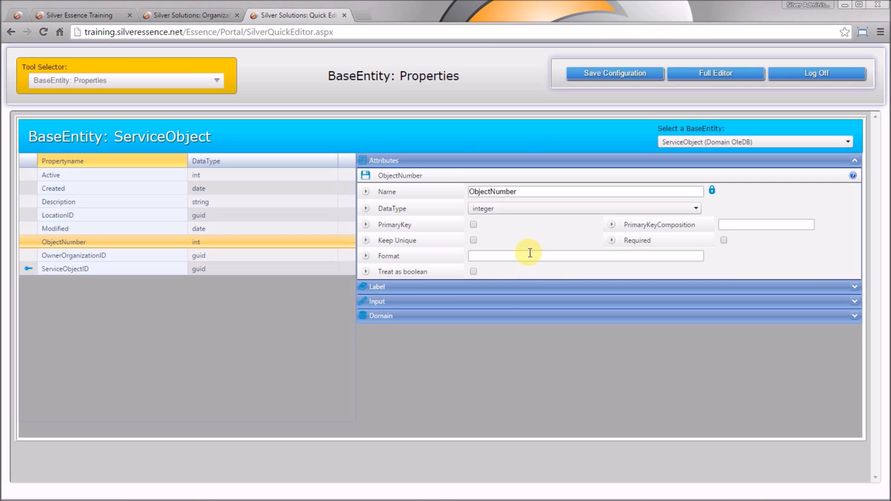
pyautogui.click(530, 253)
pyautogui.hotkey('ctrl', 'v')
pyautogui.click(366, 176)
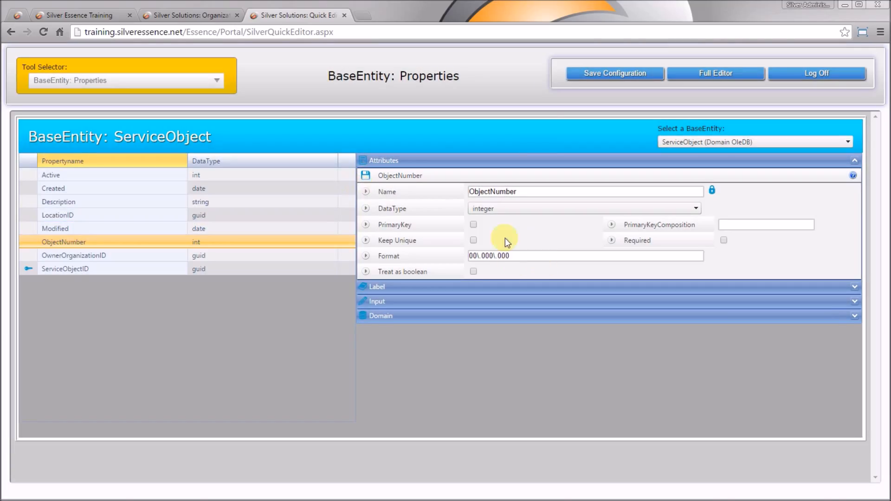
# - Check how the OrganizationHID number is formatted in the Silver Solutions organization record, and return to the property editor
pyautogui.click(161, 15)
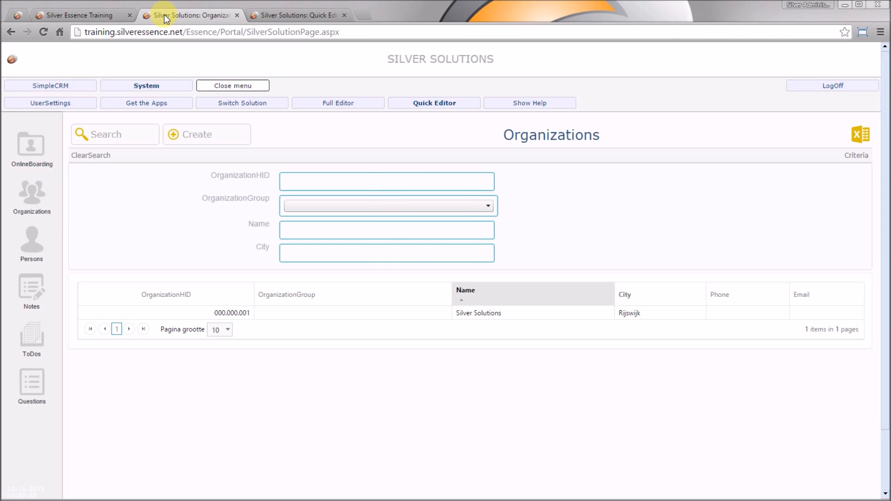
pyautogui.click(420, 313)
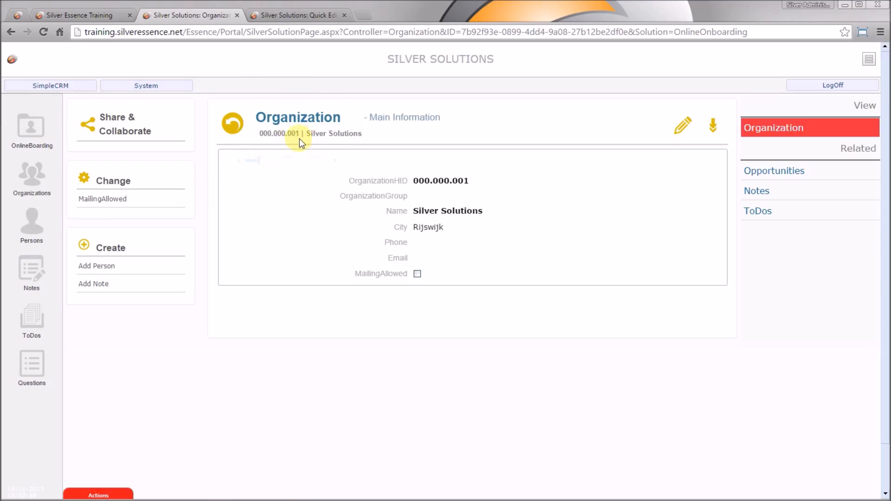
pyautogui.click(305, 16)
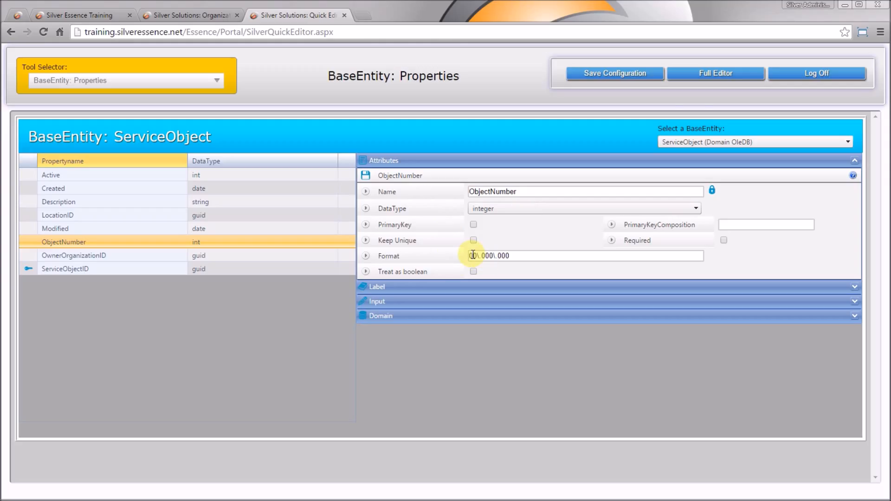
# - Make the Code property of the ServiceIssueType (Domain OleDB) entity Keep Unique, save the property and save the configuration
pyautogui.click(706, 142)
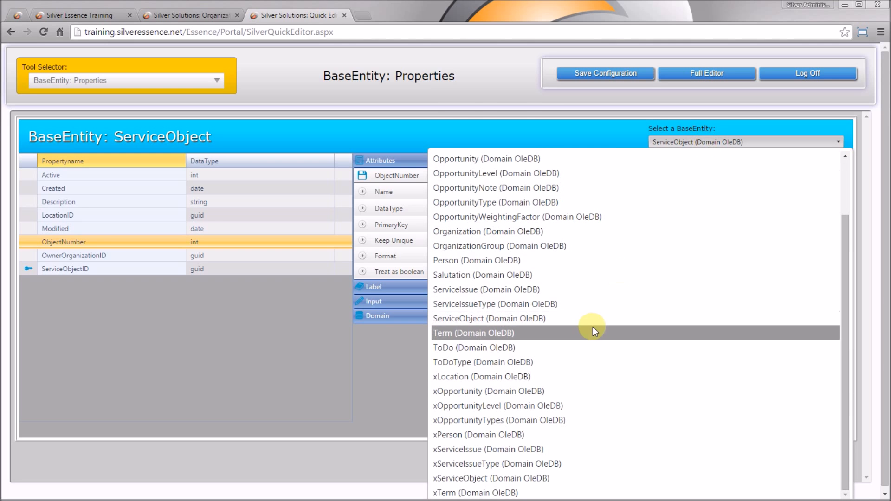
pyautogui.click(598, 305)
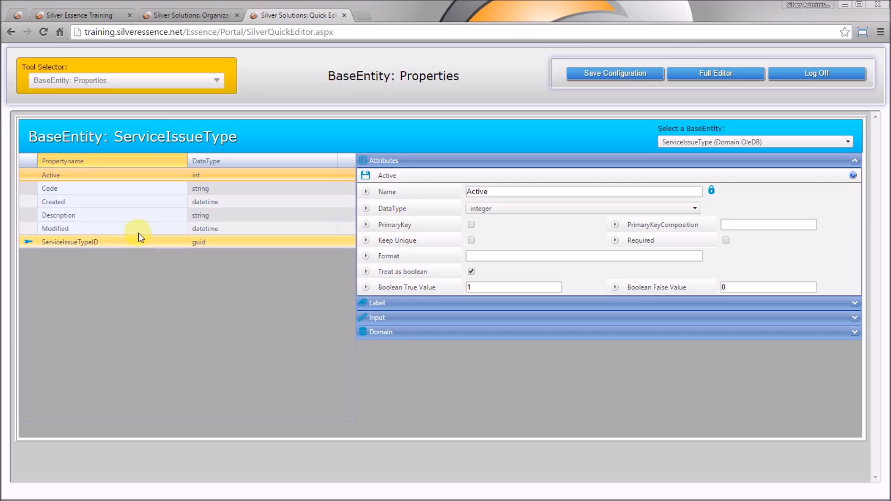
pyautogui.click(127, 190)
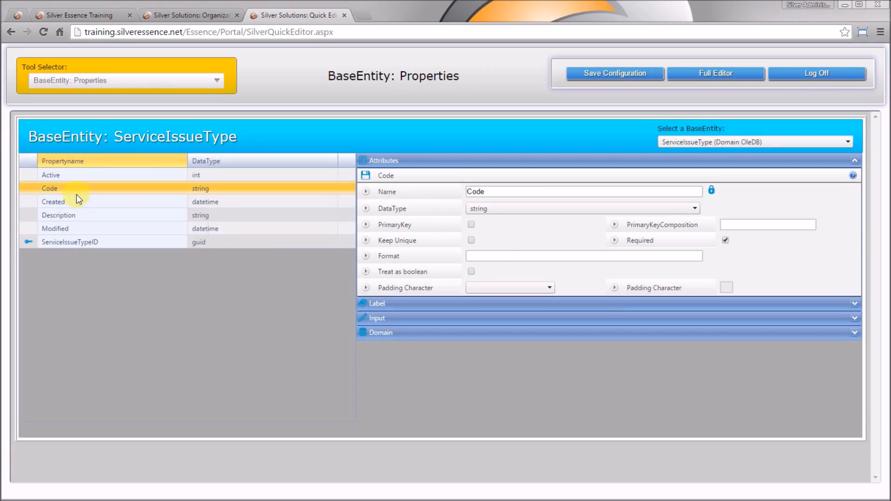
pyautogui.click(471, 240)
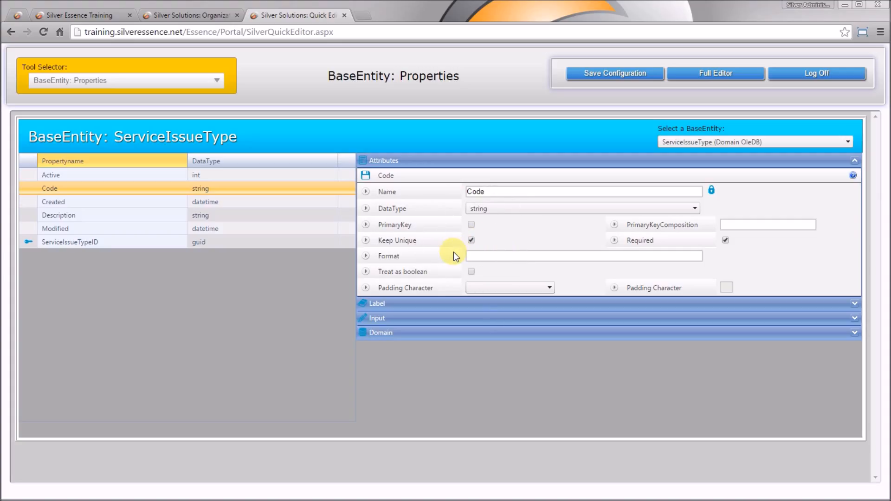
pyautogui.click(366, 175)
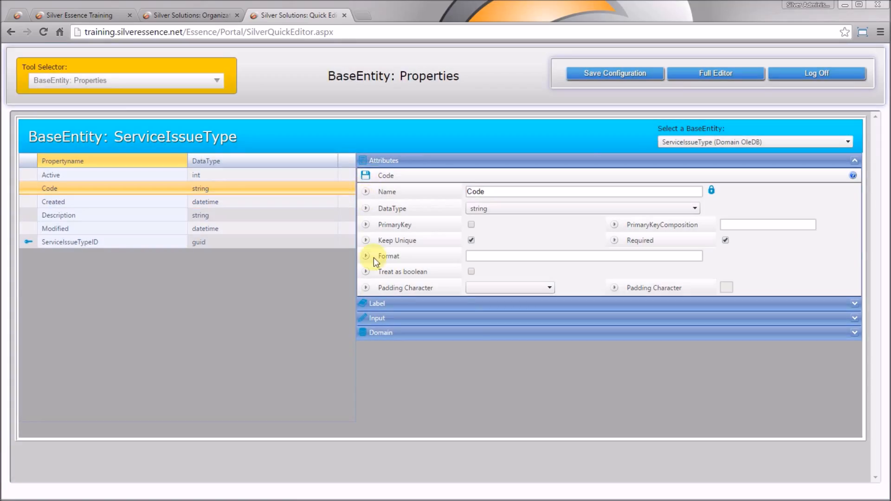
pyautogui.click(624, 74)
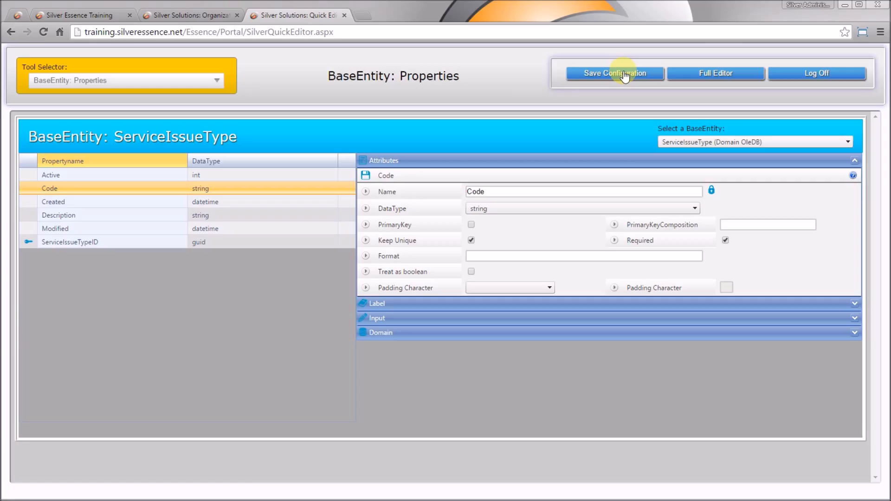
# - In the LookUps tool, open the Locations lookup, test it to view its entries, and close the test result
pyautogui.click(213, 79)
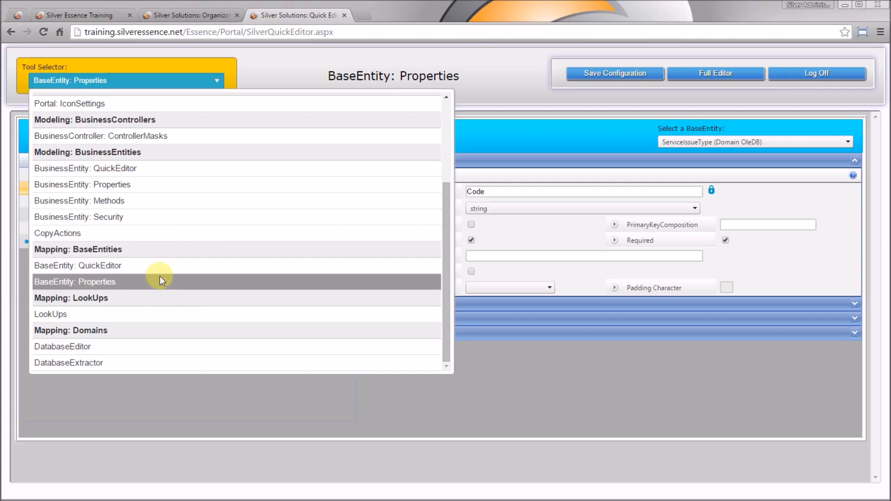
pyautogui.click(158, 282)
pyautogui.click(153, 309)
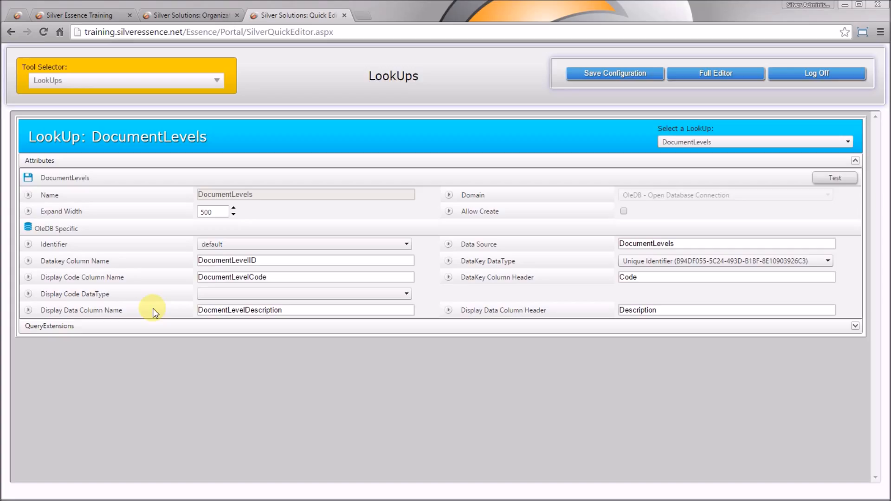
pyautogui.click(715, 142)
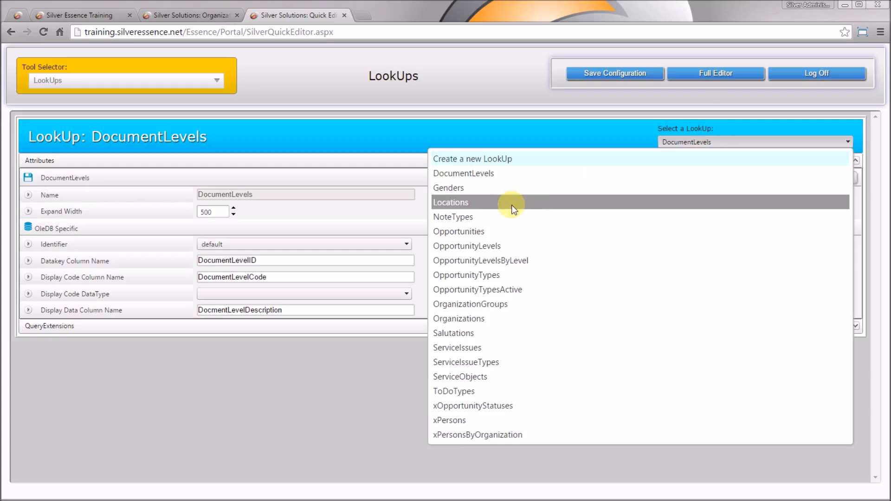
pyautogui.click(512, 206)
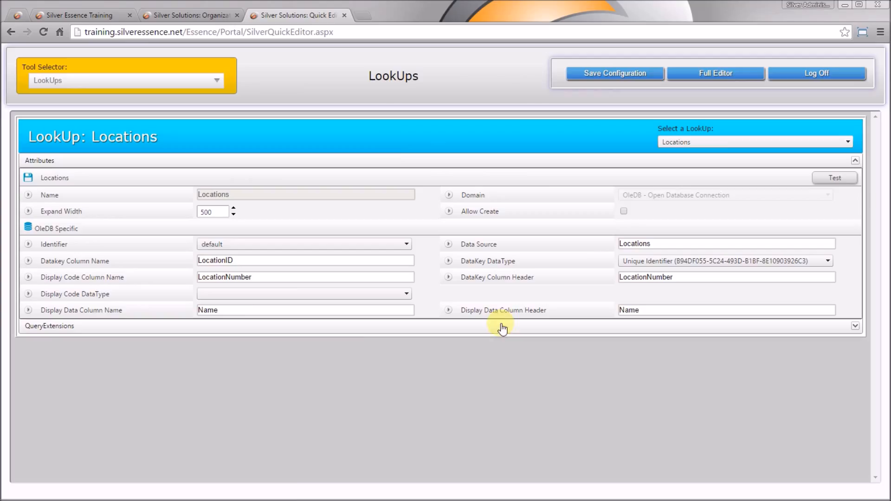
pyautogui.click(849, 181)
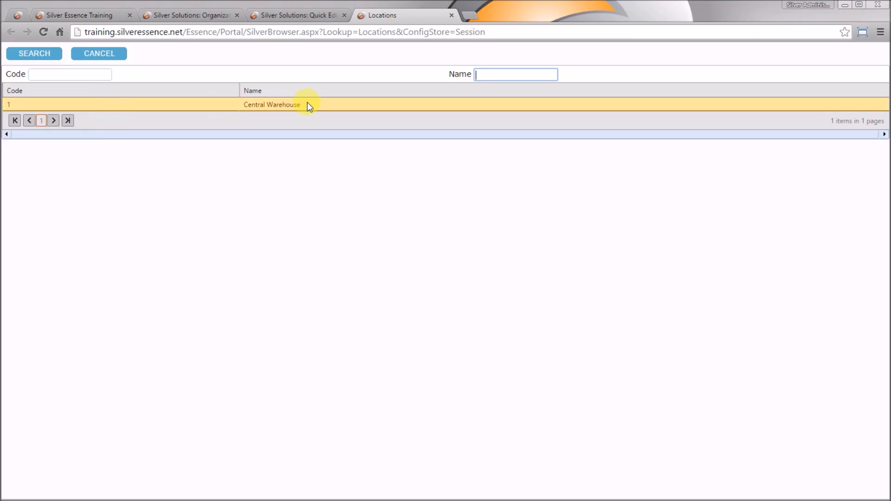
pyautogui.click(452, 15)
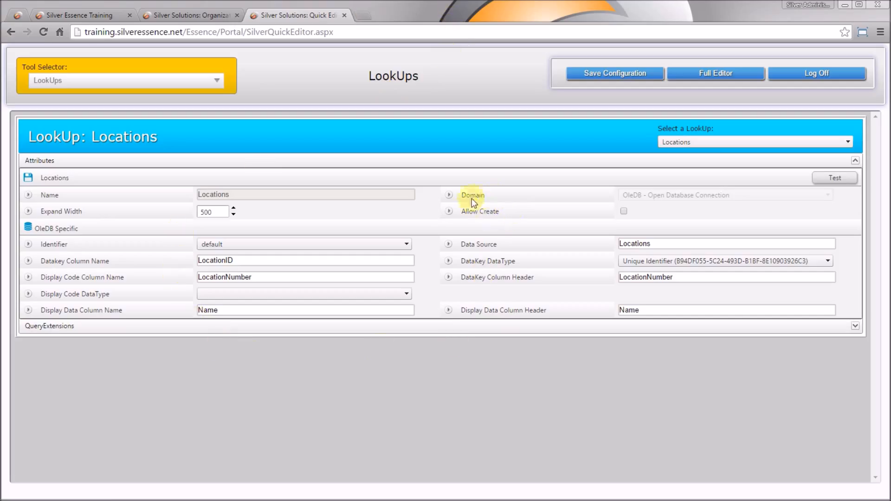
# - Allow creation in the Locations lookup with Location as the controller for create, then save the lookup and the configuration
pyautogui.click(624, 211)
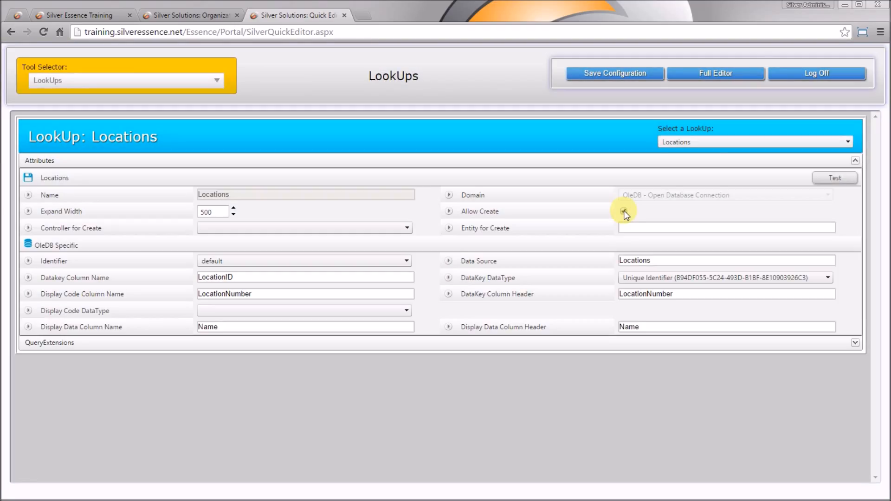
pyautogui.click(405, 229)
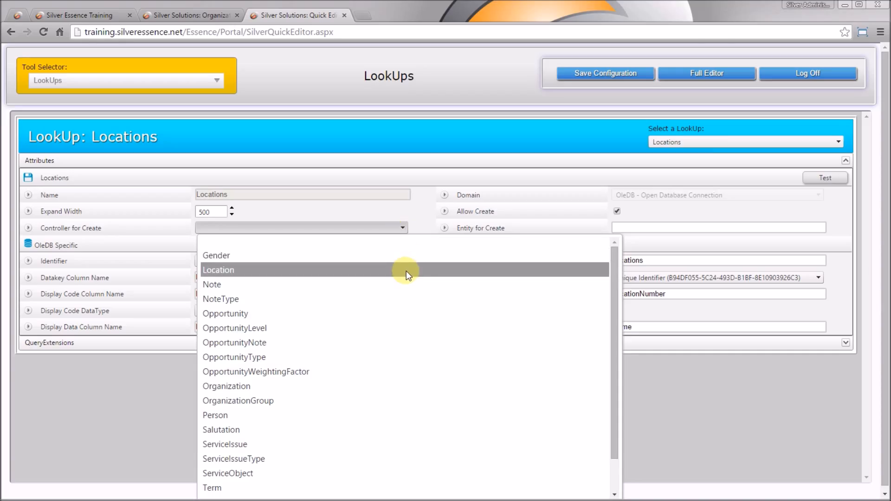
pyautogui.click(406, 272)
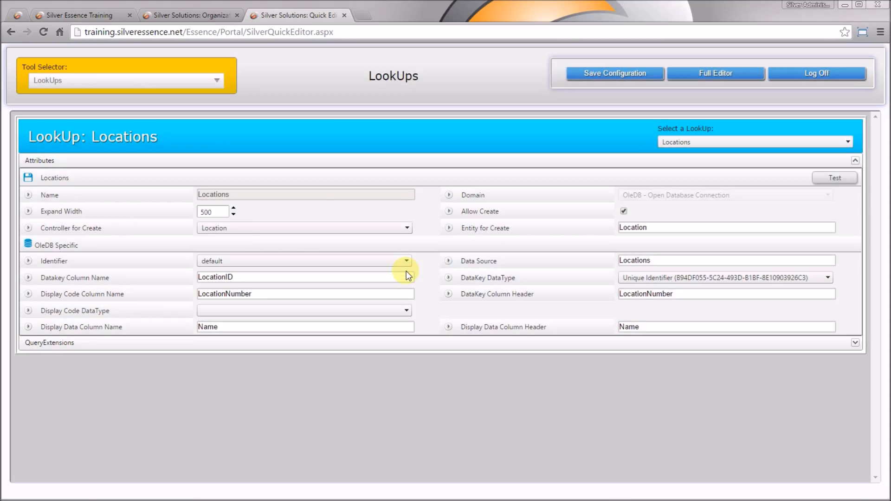
pyautogui.click(28, 177)
pyautogui.click(588, 75)
# - Test the Locations lookup, view its Create: Location form, and close the form and the test result
pyautogui.click(838, 178)
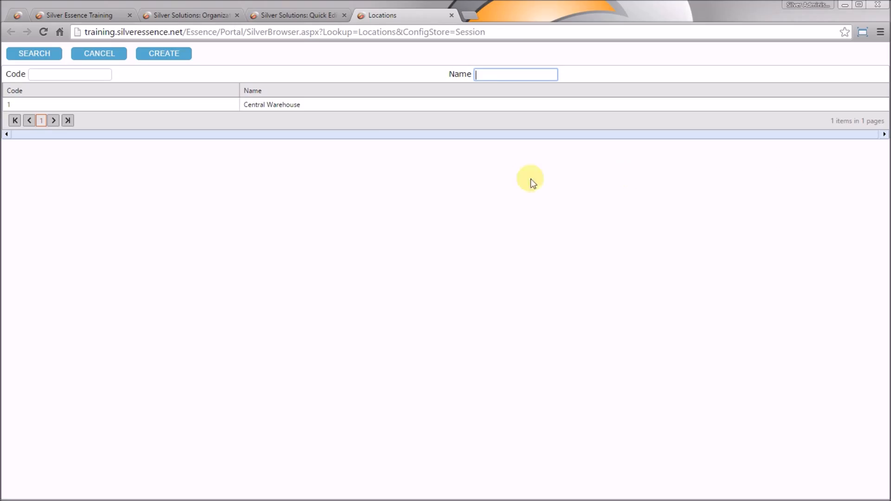
pyautogui.click(188, 54)
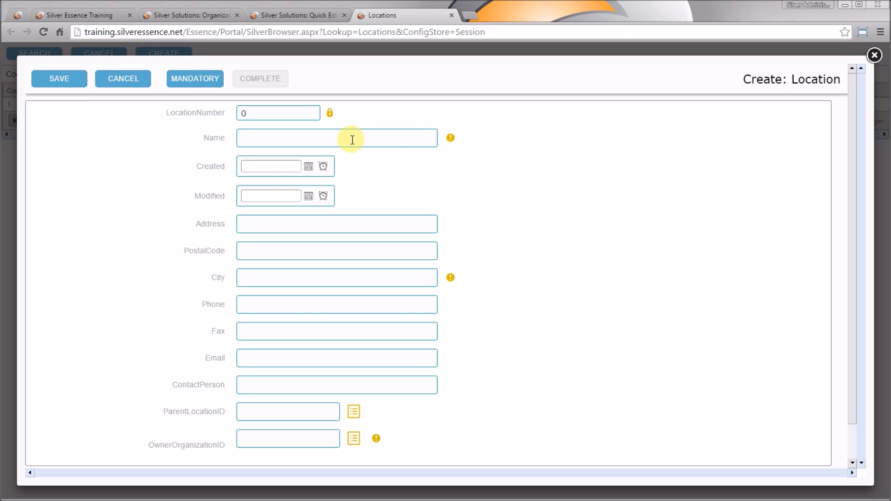
pyautogui.click(872, 54)
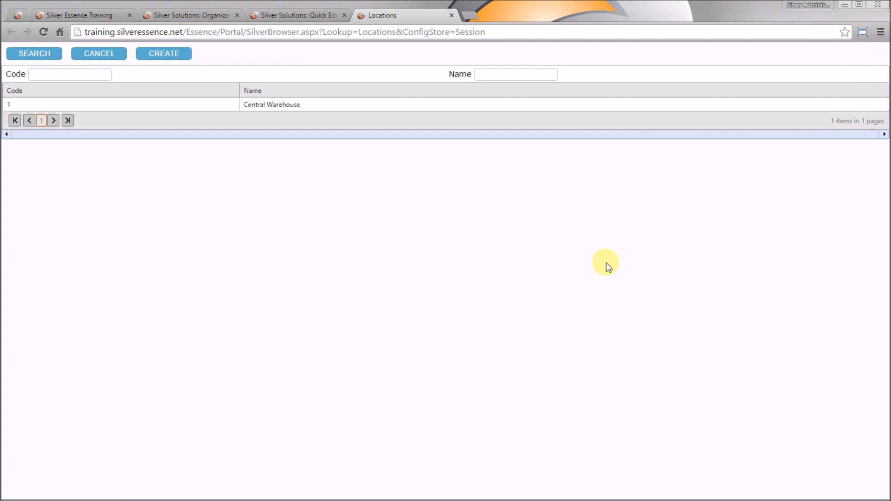
pyautogui.click(452, 16)
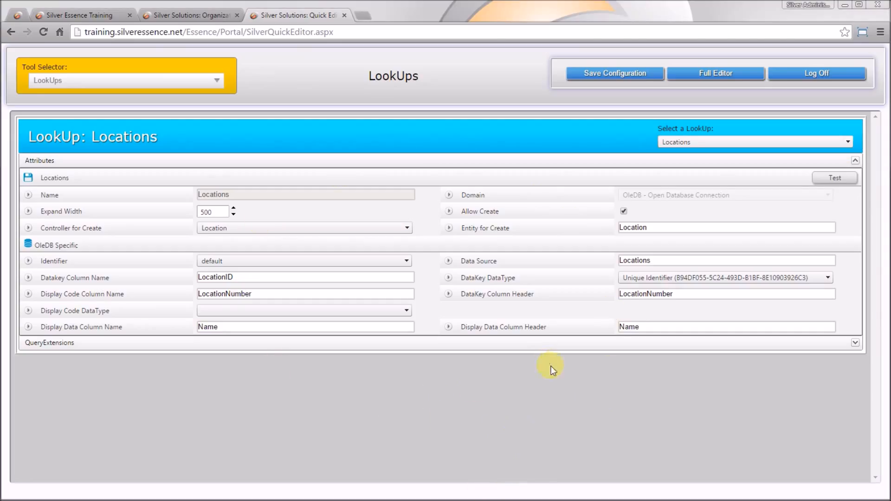
# - Switch to the Full Editor and open the ServiceIssueType base entity in the mapping area
pyautogui.click(732, 72)
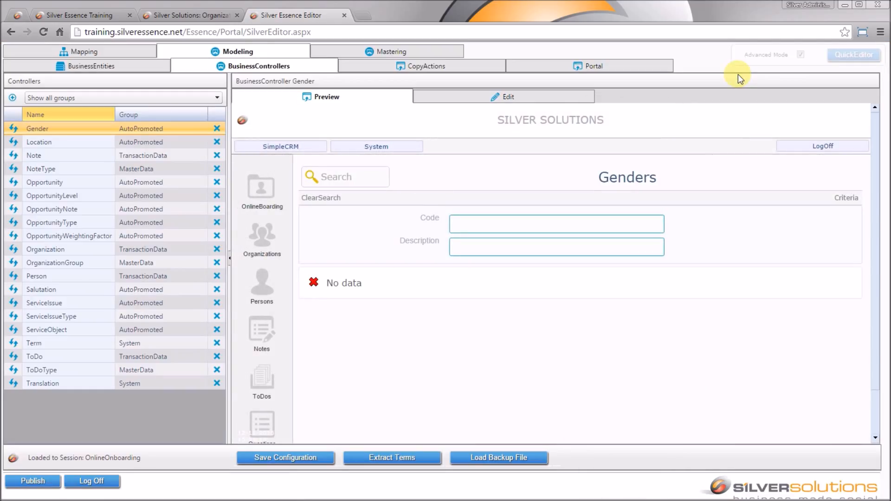
pyautogui.click(145, 56)
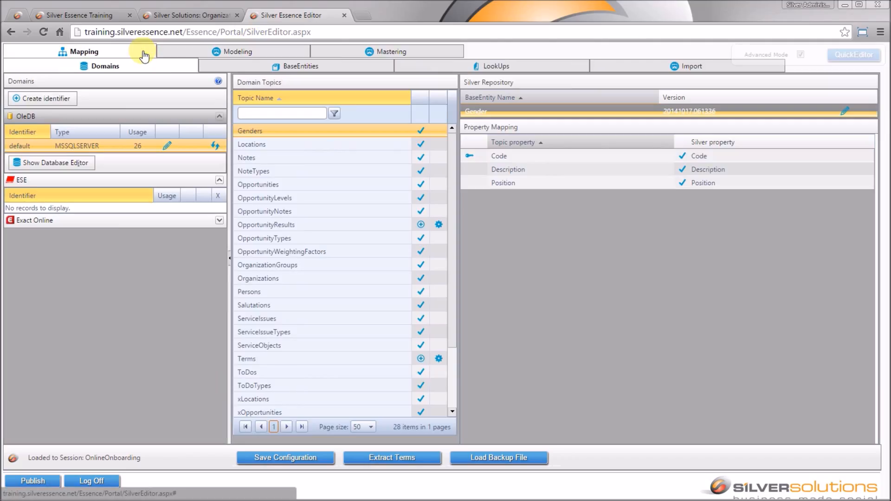
pyautogui.click(260, 68)
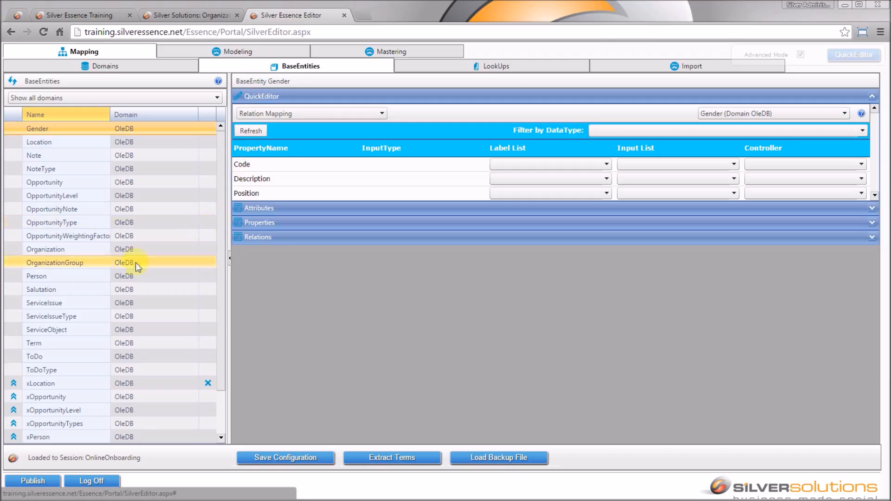
pyautogui.click(103, 315)
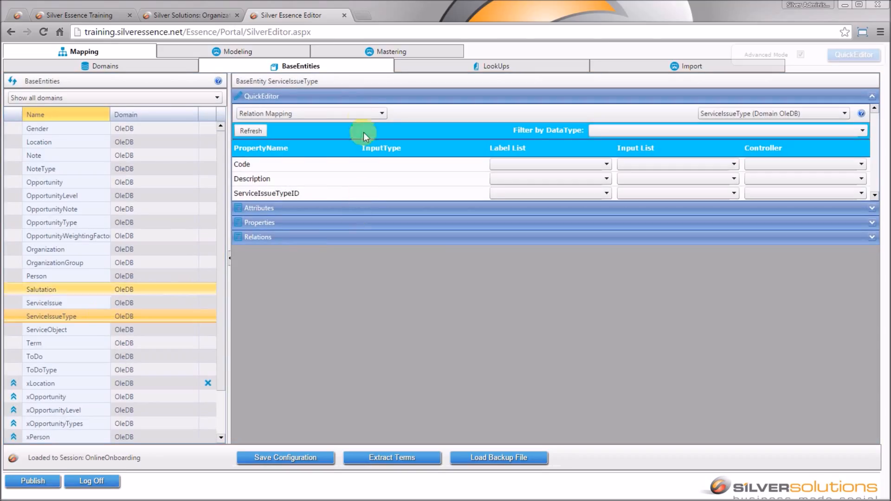
# - Review the Entry Form Presentation and Naming settings of the ServiceIssueType base entity
pyautogui.click(366, 108)
pyautogui.click(361, 132)
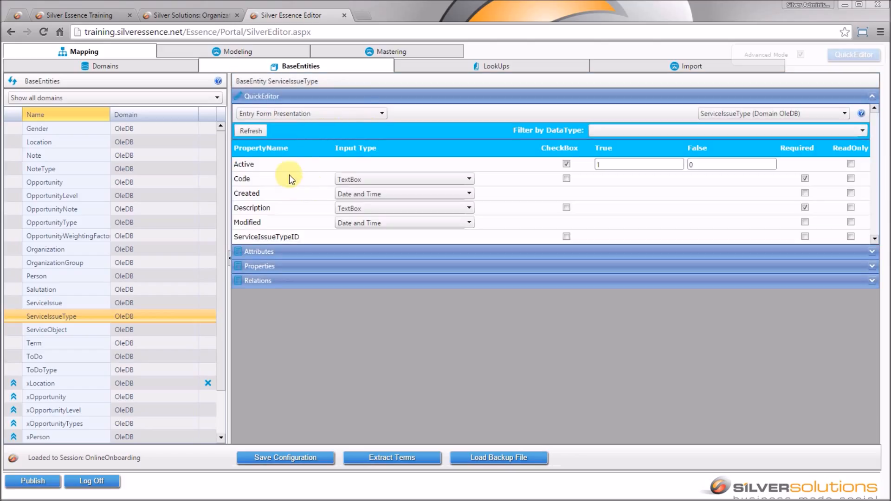
pyautogui.click(365, 115)
pyautogui.click(368, 123)
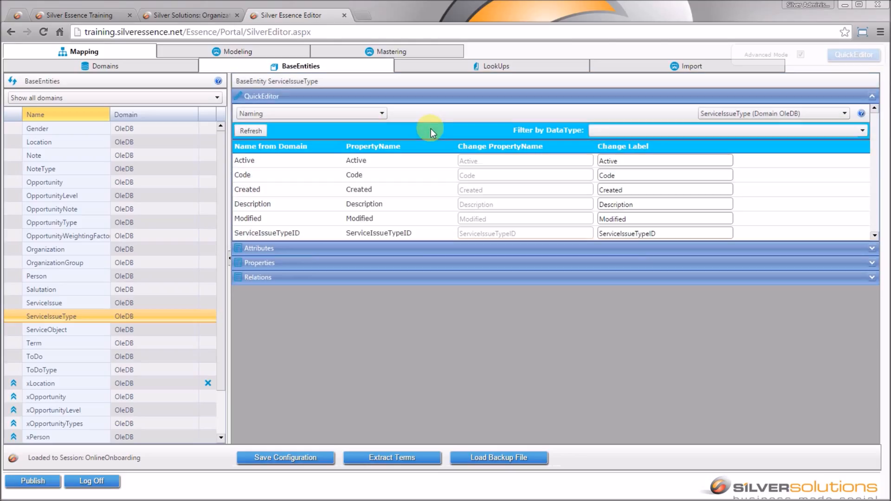
# - Add a relation to ServiceIssueType with child base entity ServiceIssue (Domain OleDB) and child property ServiceIssueTypeID
pyautogui.click(478, 279)
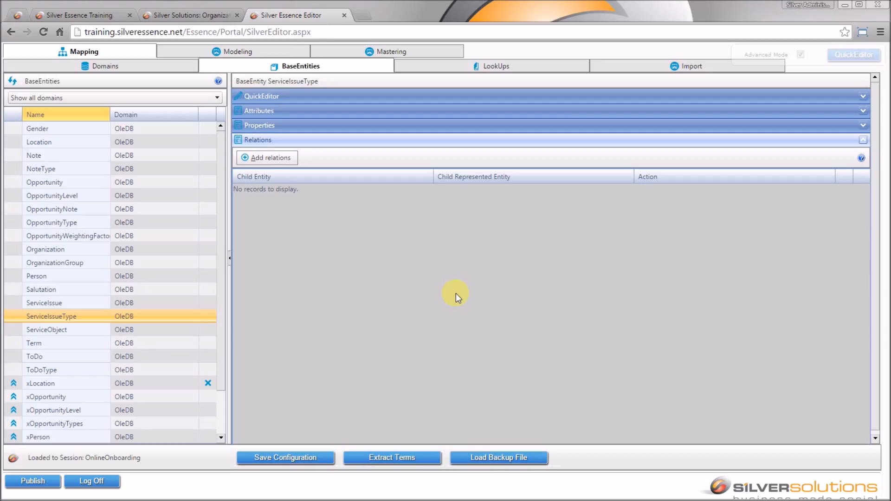
pyautogui.click(270, 154)
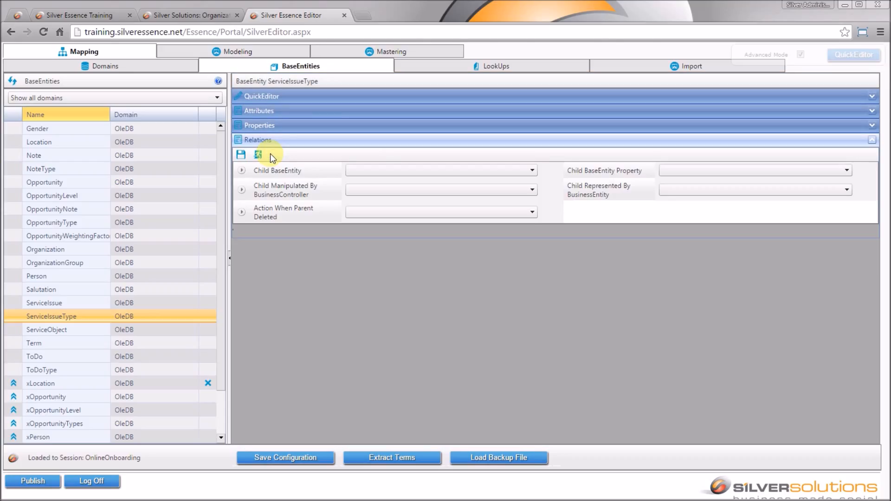
pyautogui.click(375, 170)
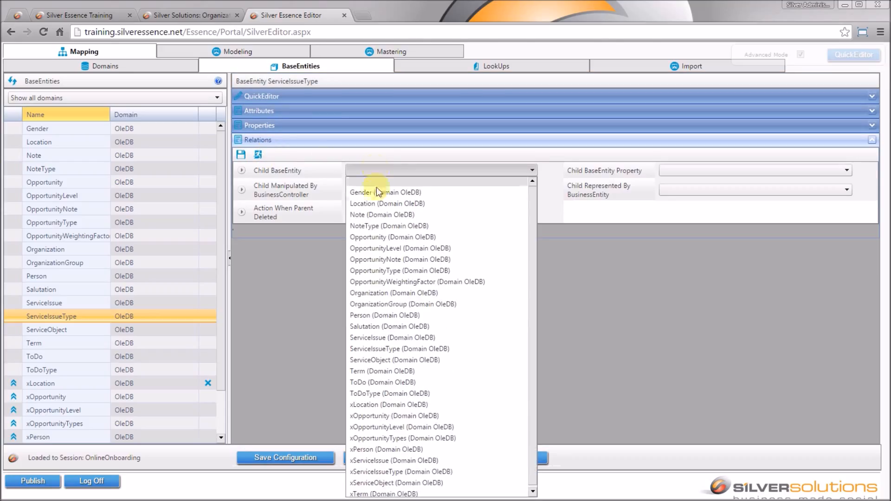
pyautogui.click(397, 338)
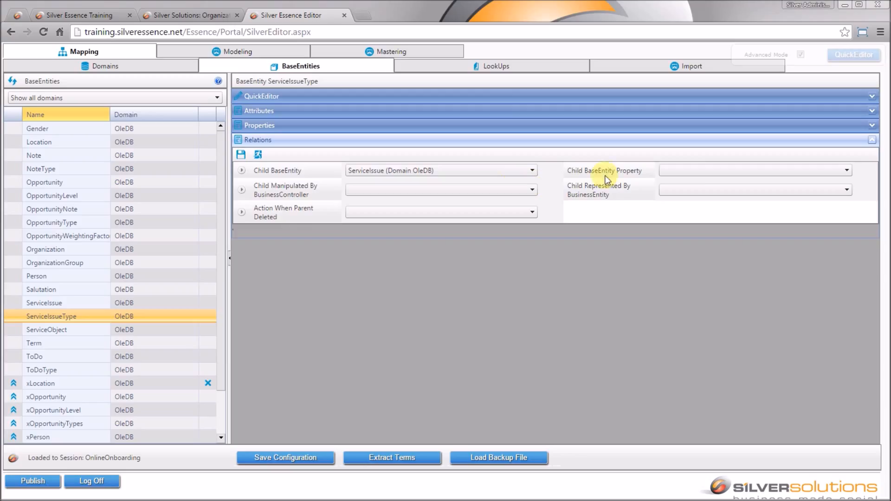
pyautogui.click(701, 171)
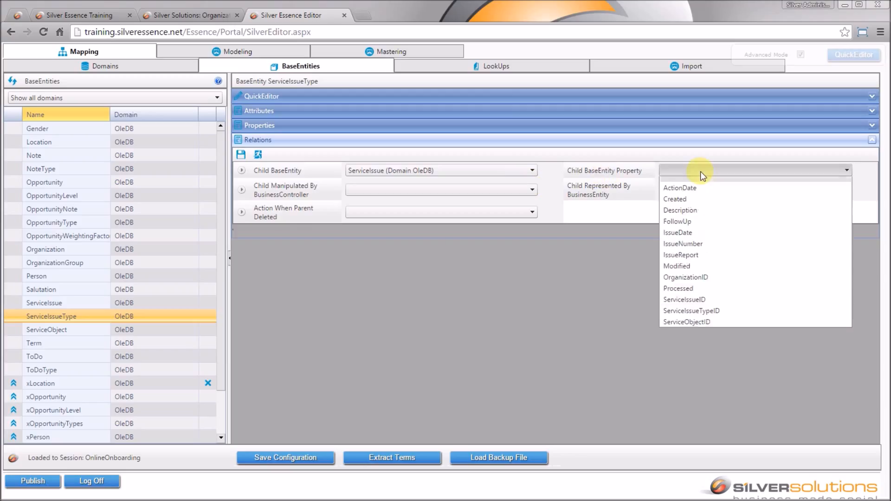
pyautogui.click(720, 317)
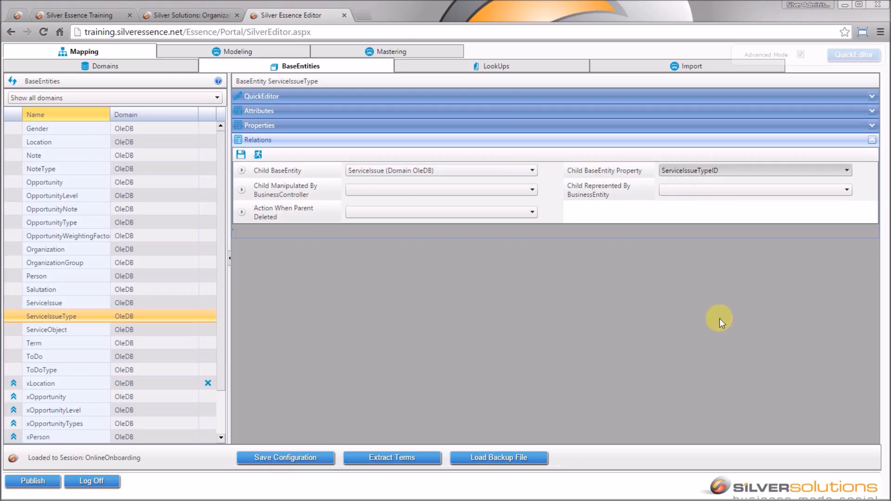
# - Set the relation's child controller and business entity to ServiceIssue and its deletion action to ProhibitParentsDeletion, then save the relation and configuration
pyautogui.click(405, 188)
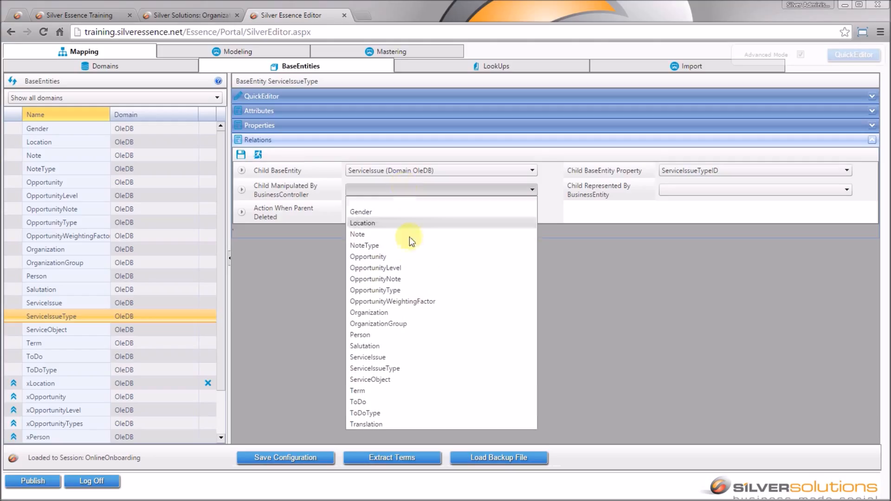
pyautogui.click(420, 357)
pyautogui.click(740, 189)
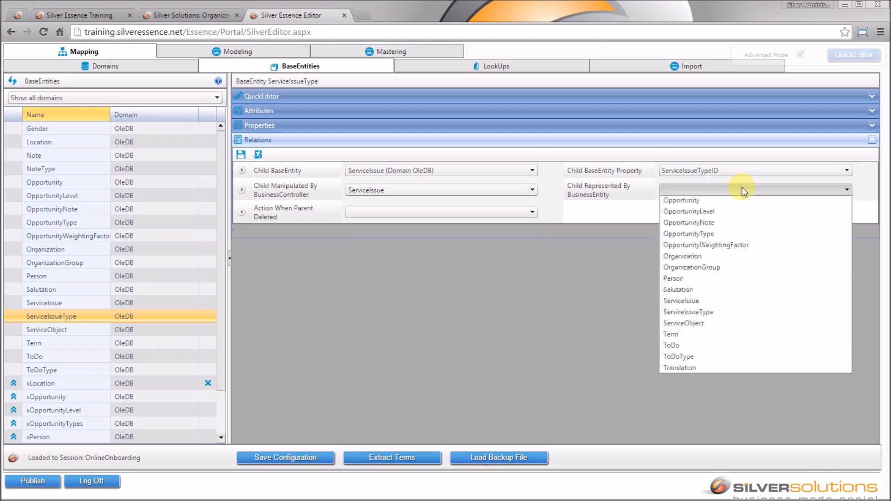
pyautogui.click(725, 352)
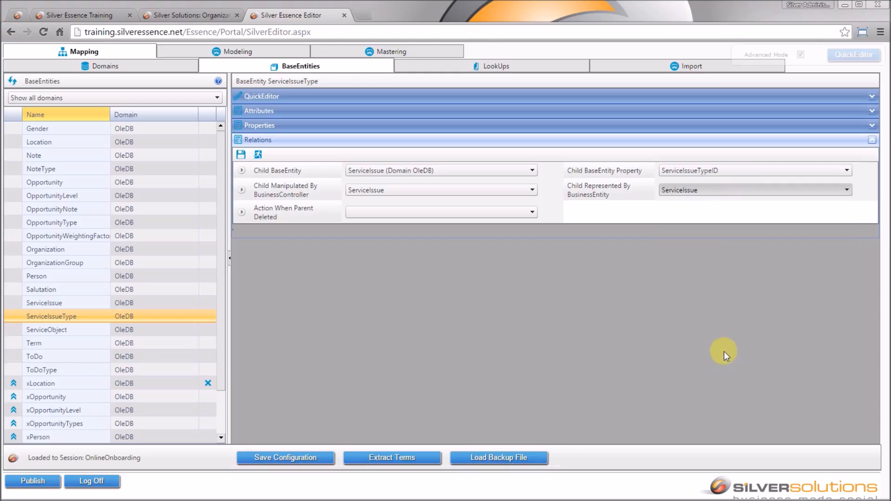
pyautogui.click(508, 212)
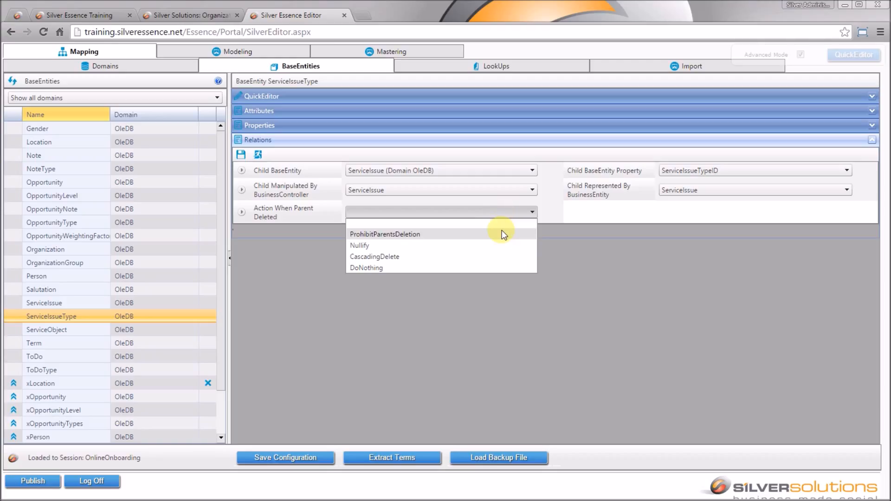
pyautogui.press('ctrl')
pyautogui.click(503, 232)
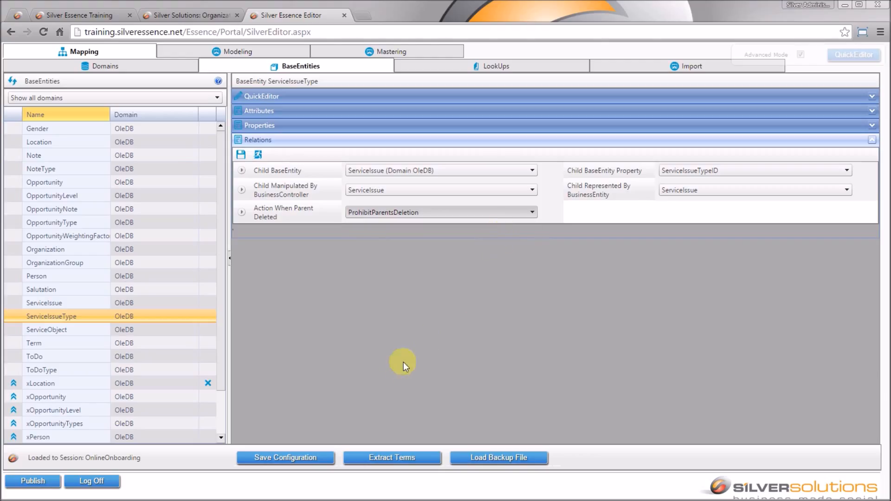
pyautogui.click(241, 155)
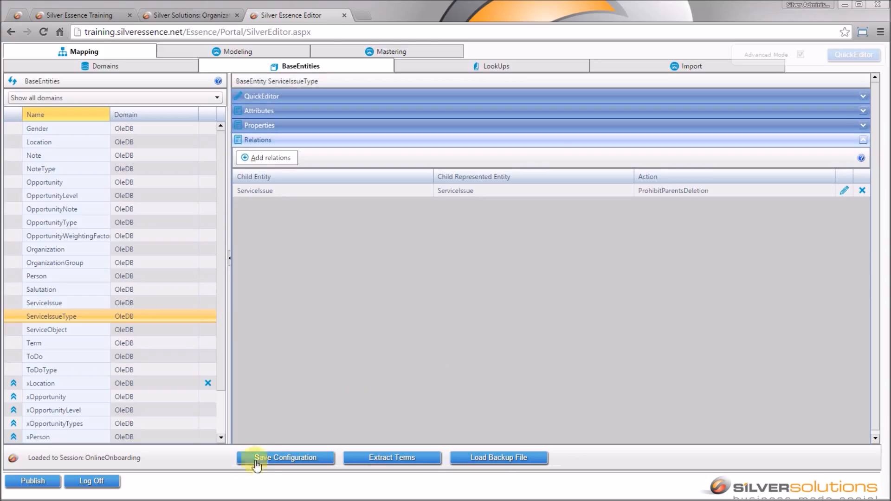
pyautogui.click(271, 455)
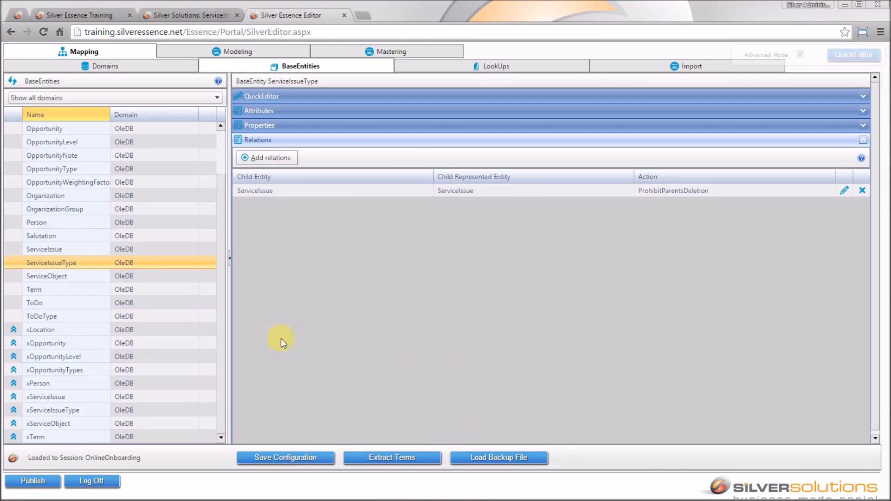
# - Check which properties are primary keys in the ServiceIssueType, ServiceIssue and xLocation base entities
pyautogui.click(388, 126)
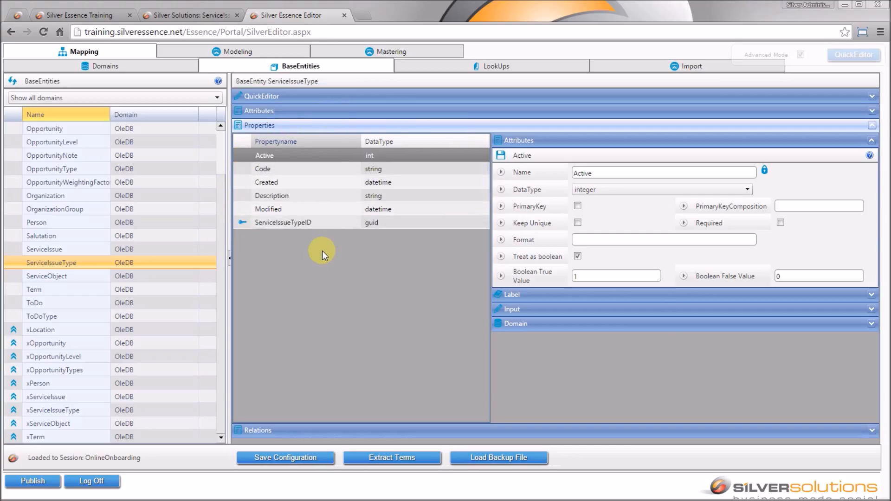
pyautogui.moveTo(243, 222)
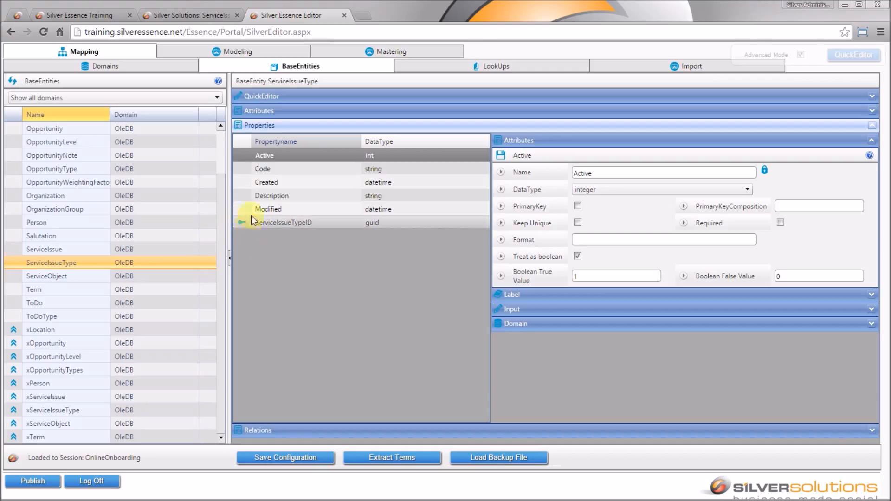
pyautogui.click(41, 247)
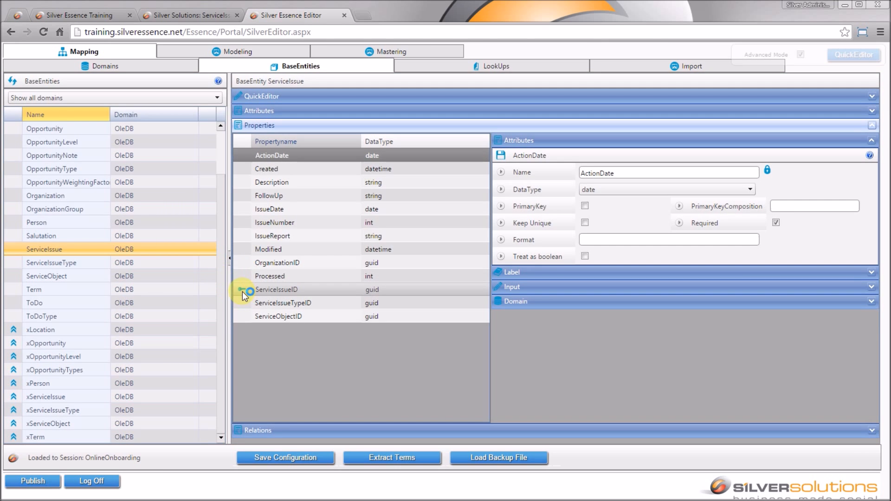
pyautogui.click(368, 293)
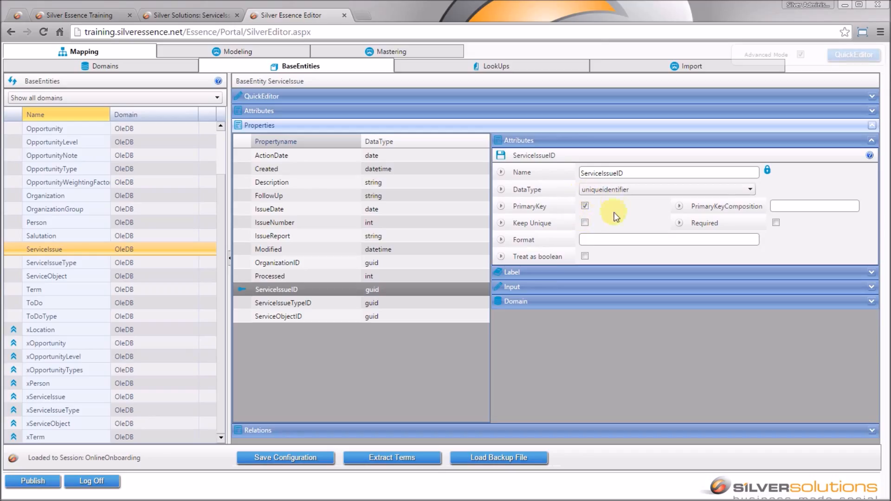
pyautogui.click(58, 327)
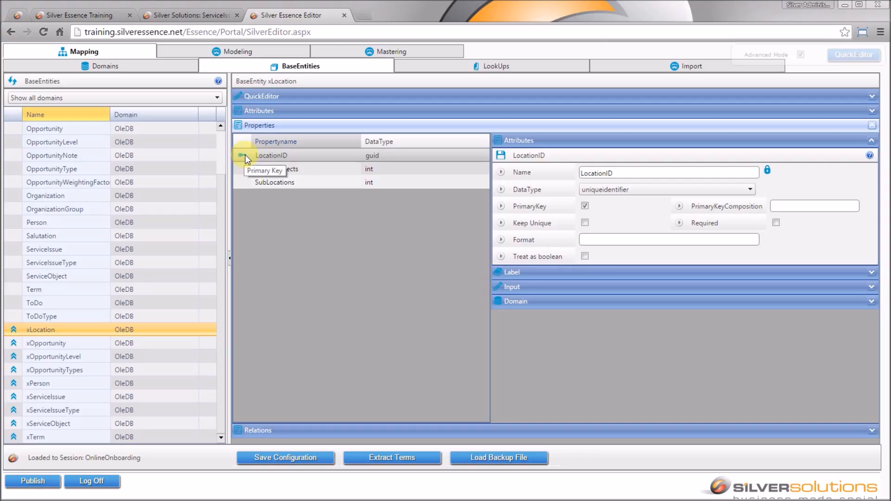
# - Mark the LocationID property of the xServiceIssue base entity as PrimaryKey and save the property
pyautogui.click(51, 398)
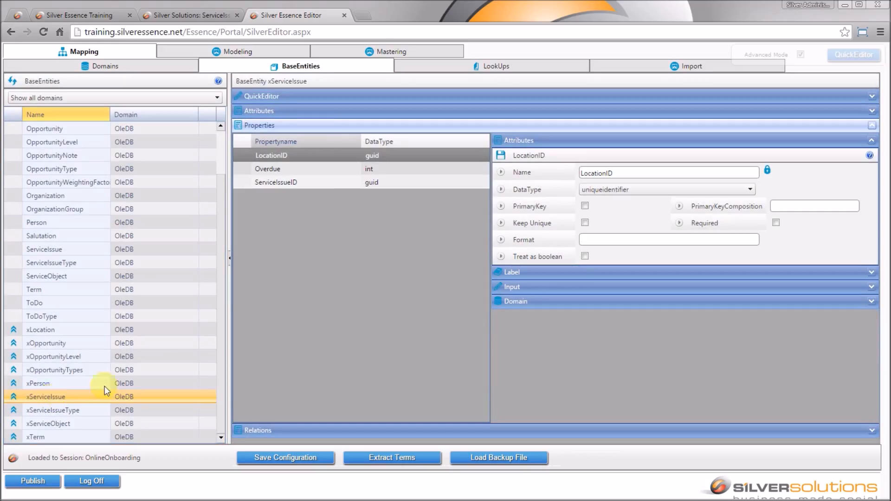
pyautogui.click(249, 157)
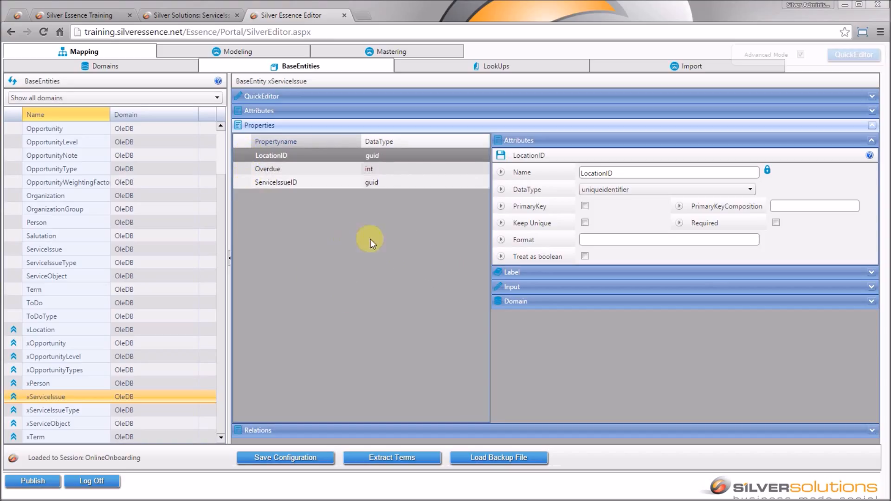
pyautogui.click(584, 206)
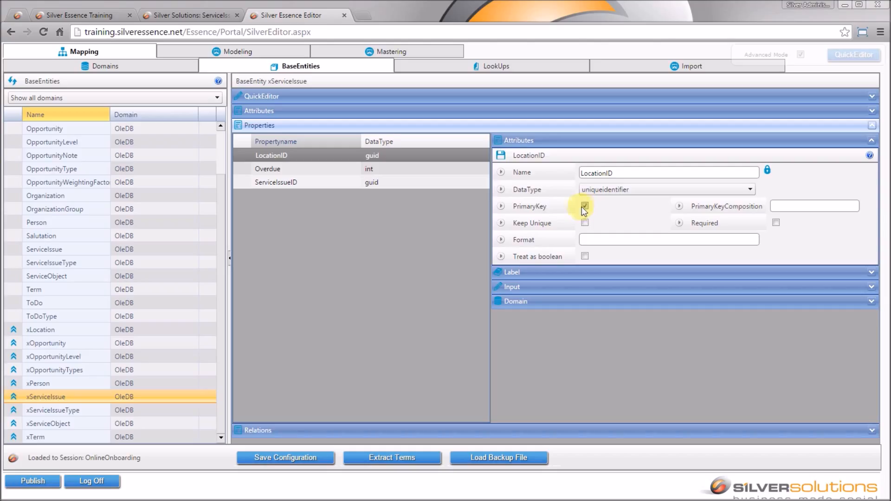
pyautogui.click(502, 156)
# - Check the primary keys of the xServiceIssueType and xServiceObject base entities, view xServiceObject's Naming settings, and save the configuration
pyautogui.click(151, 410)
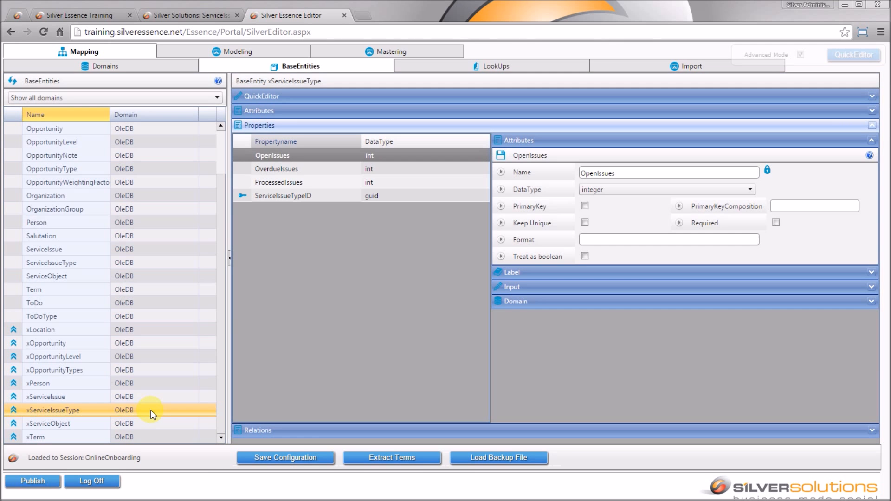
pyautogui.click(142, 420)
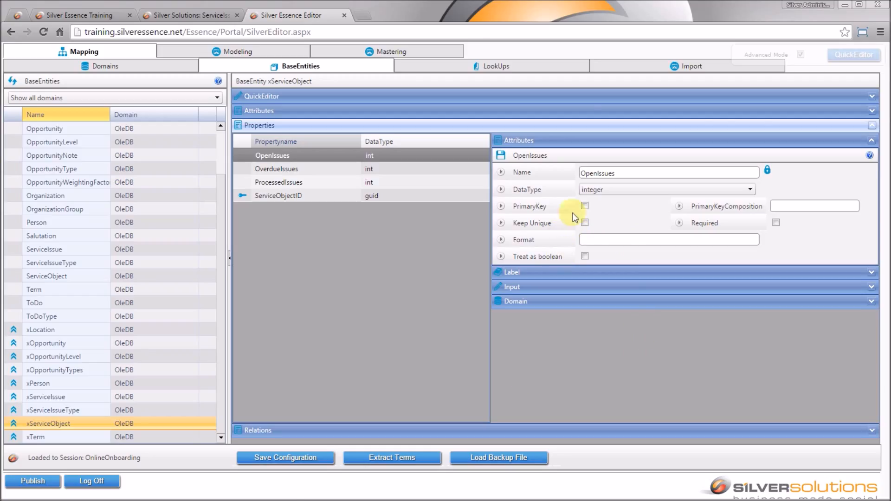
pyautogui.click(588, 96)
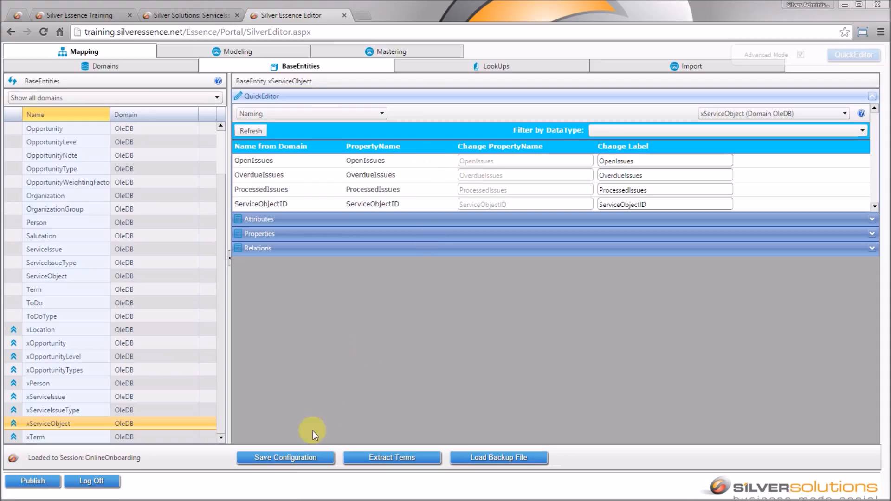
pyautogui.click(314, 458)
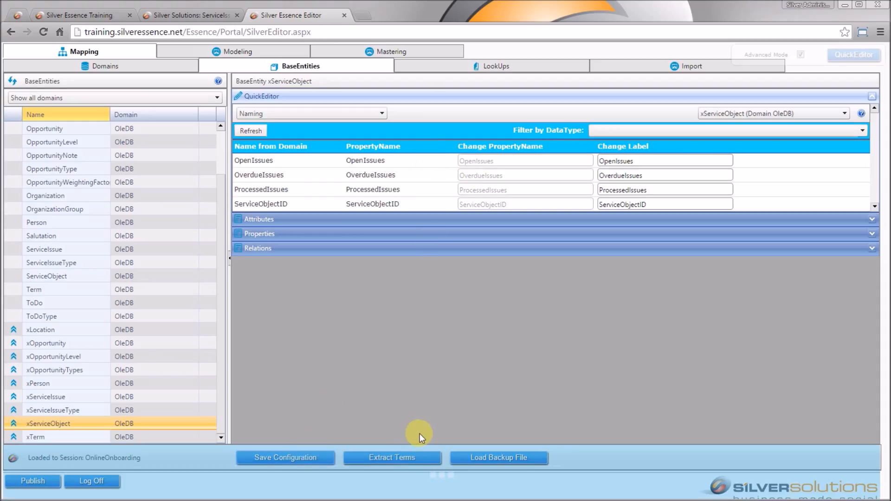